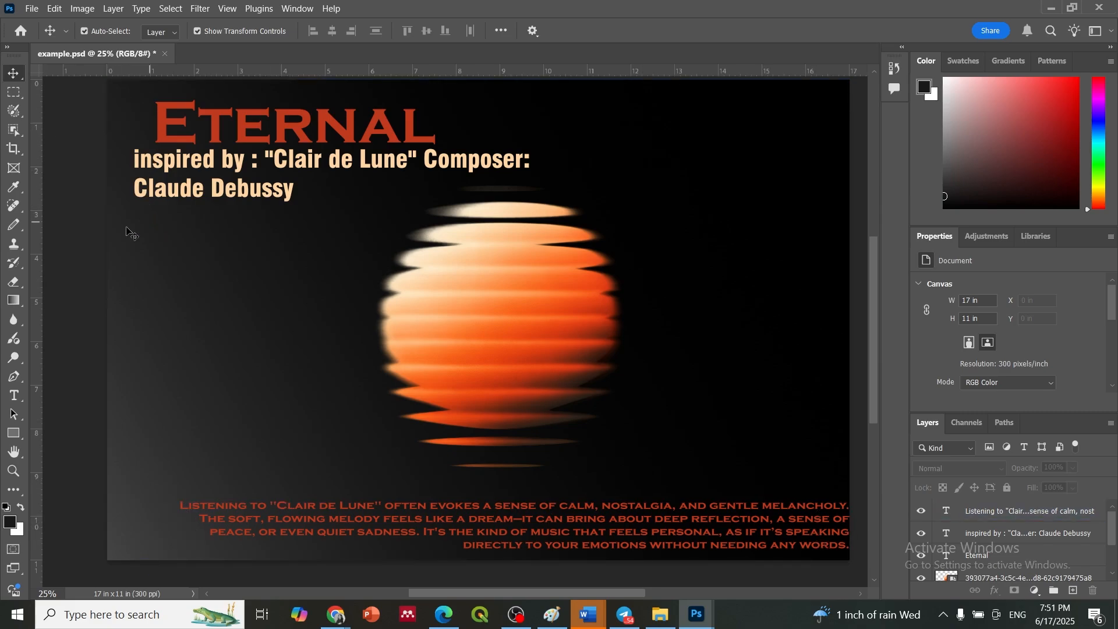
click(190, 195)
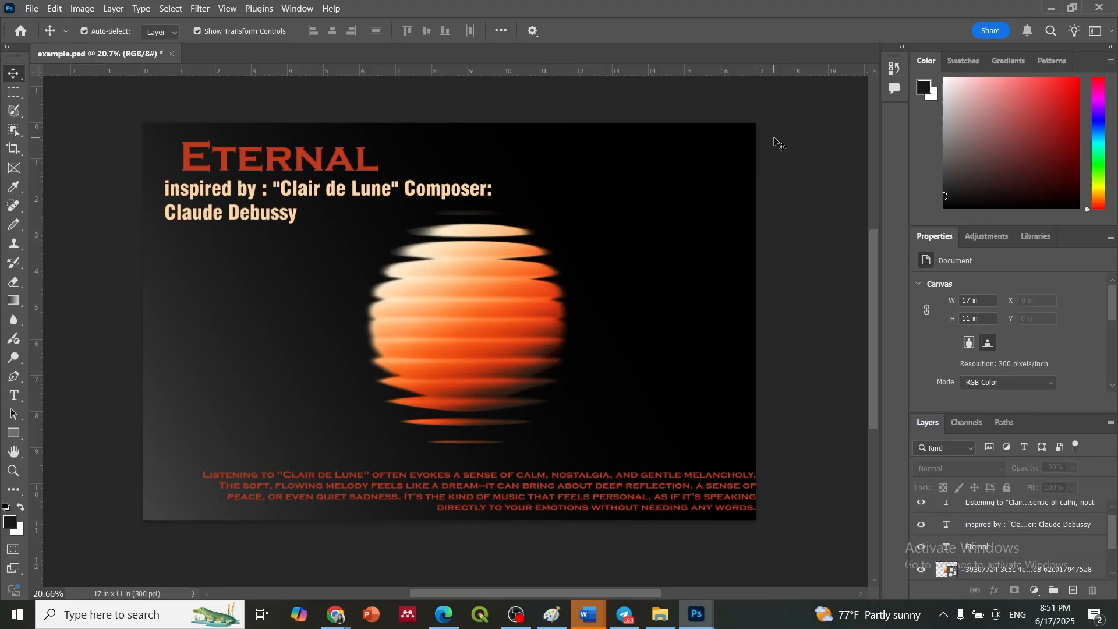
Create a guide layout with 0.5 in top, left, bottom and right margins
click(227, 9)
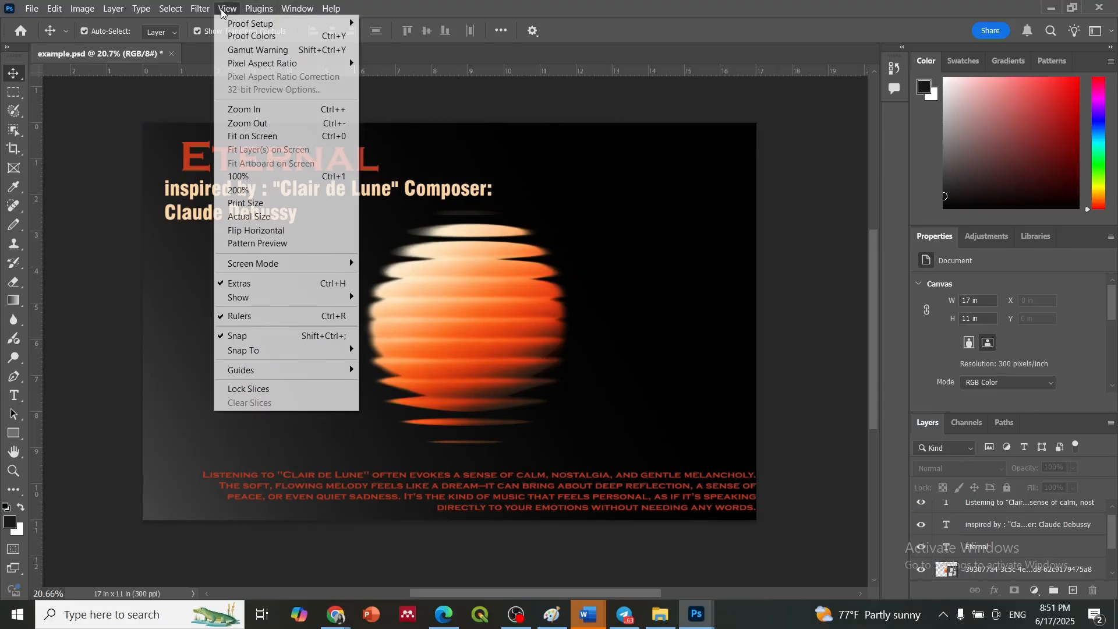
mouse_move(254, 377)
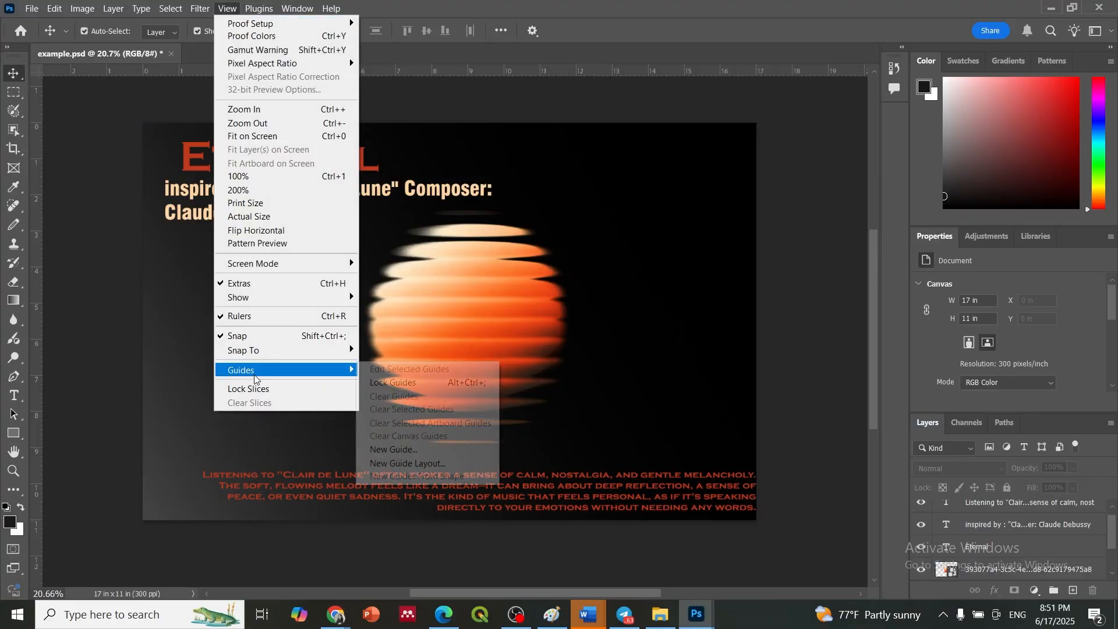
click(438, 466)
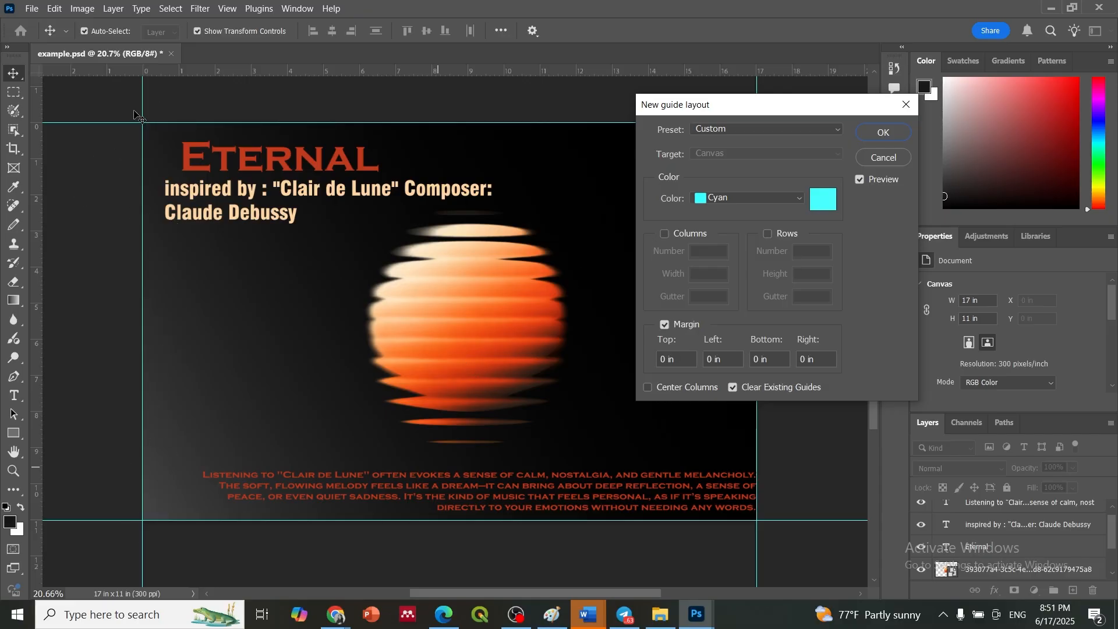
click(664, 361)
text(0.5)
double_click(706, 361)
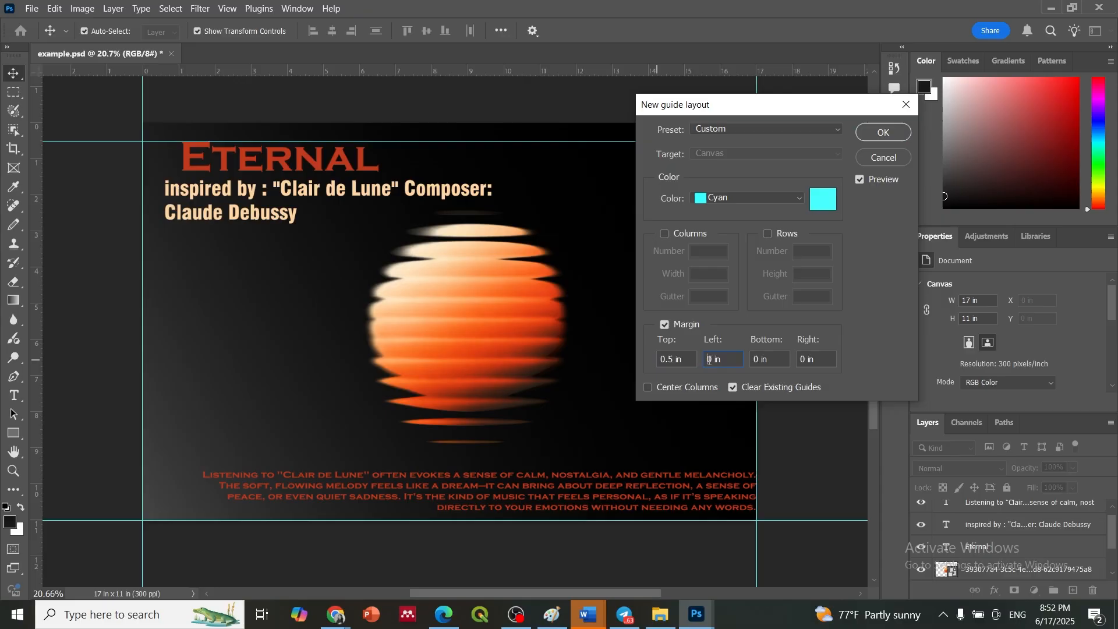
text(.5)
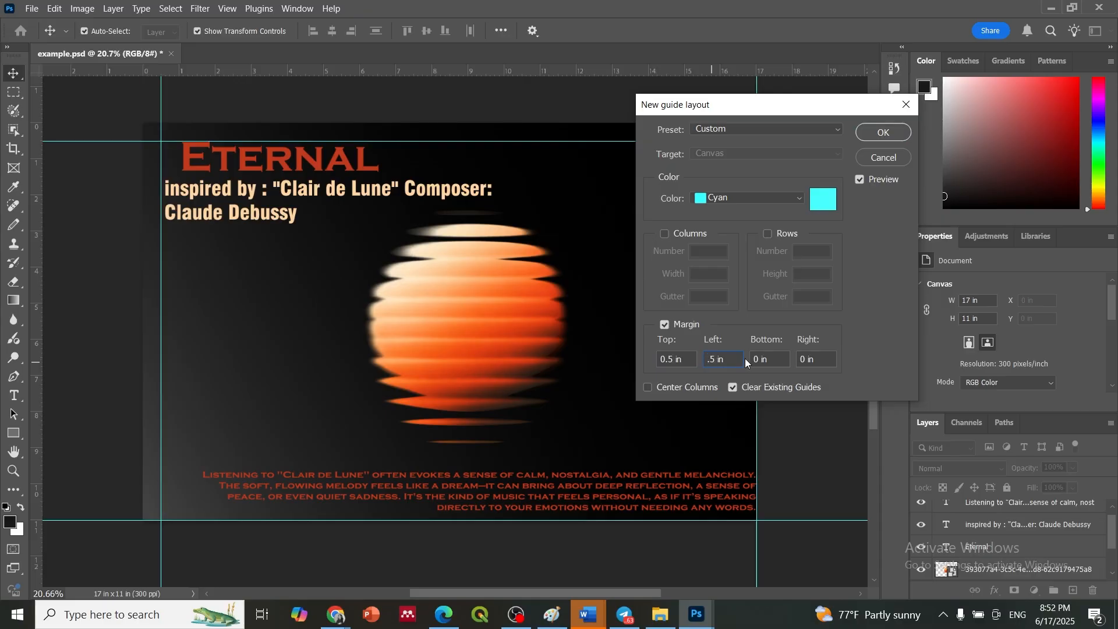
drag(759, 357, 753, 358)
text(0.5)
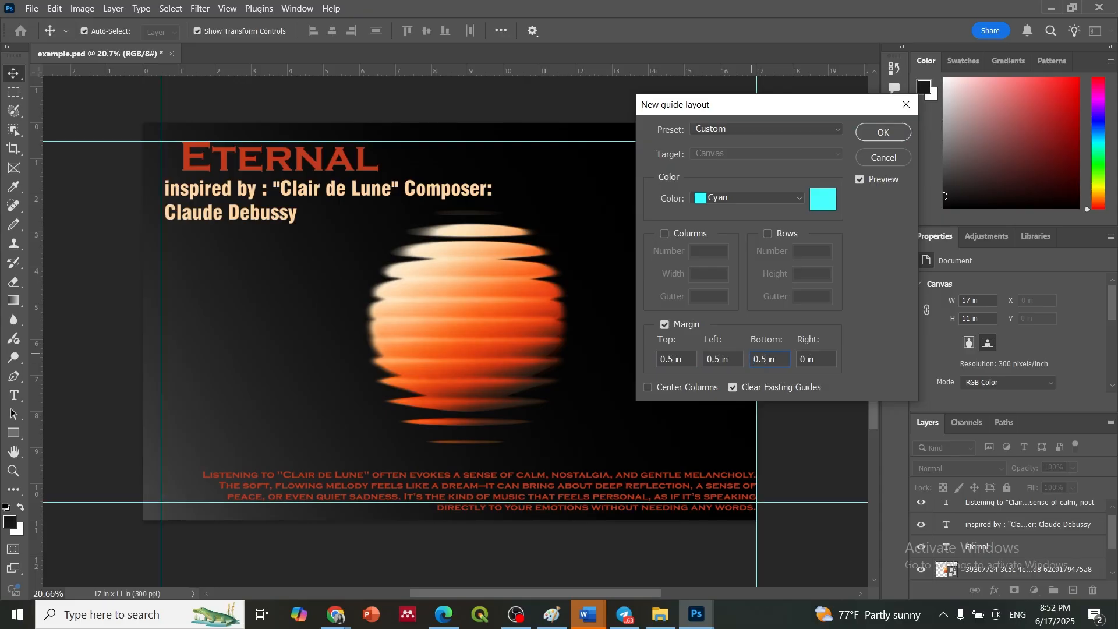
double_click(804, 360)
text(0.5)
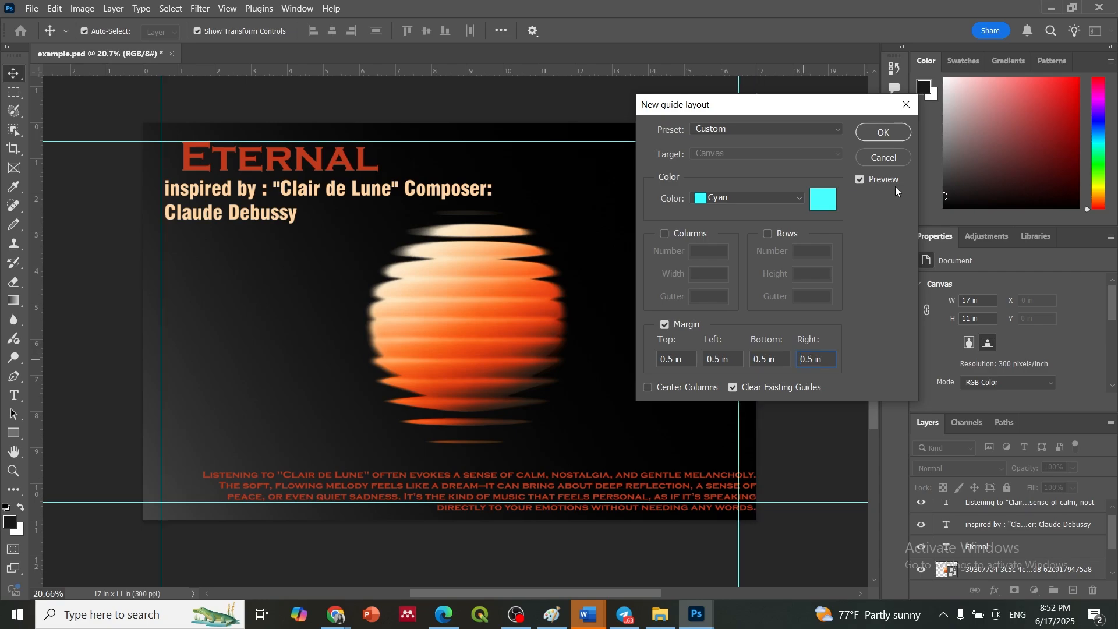
click(882, 130)
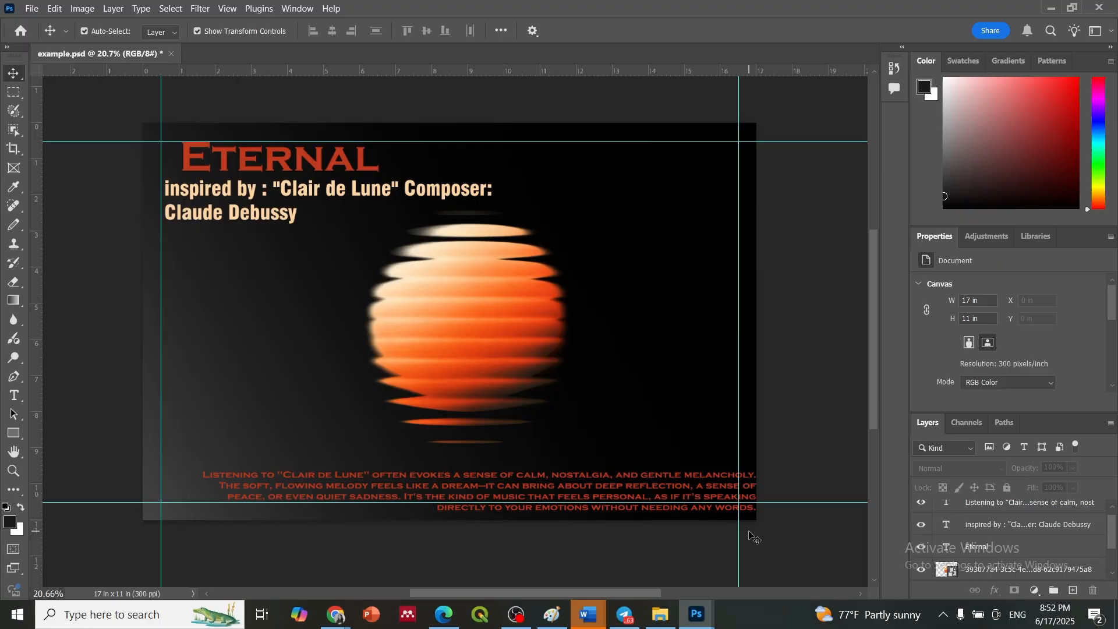
Move the description paragraph inside the right margin guide and align the Eternal title with the left margin guide
drag(692, 492, 675, 480)
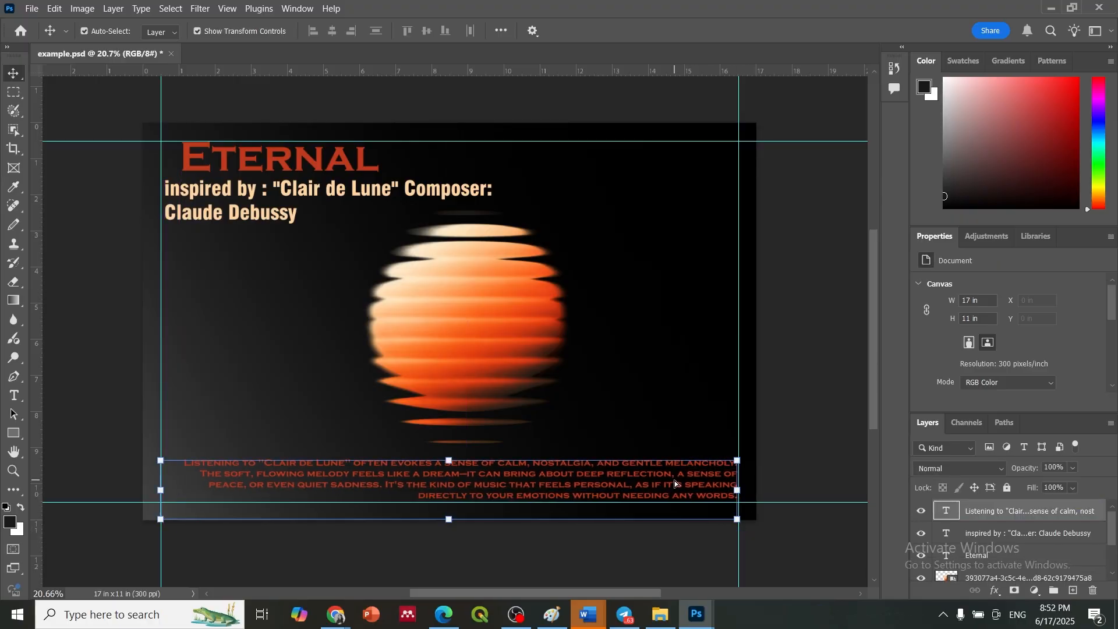
drag(221, 164, 199, 166)
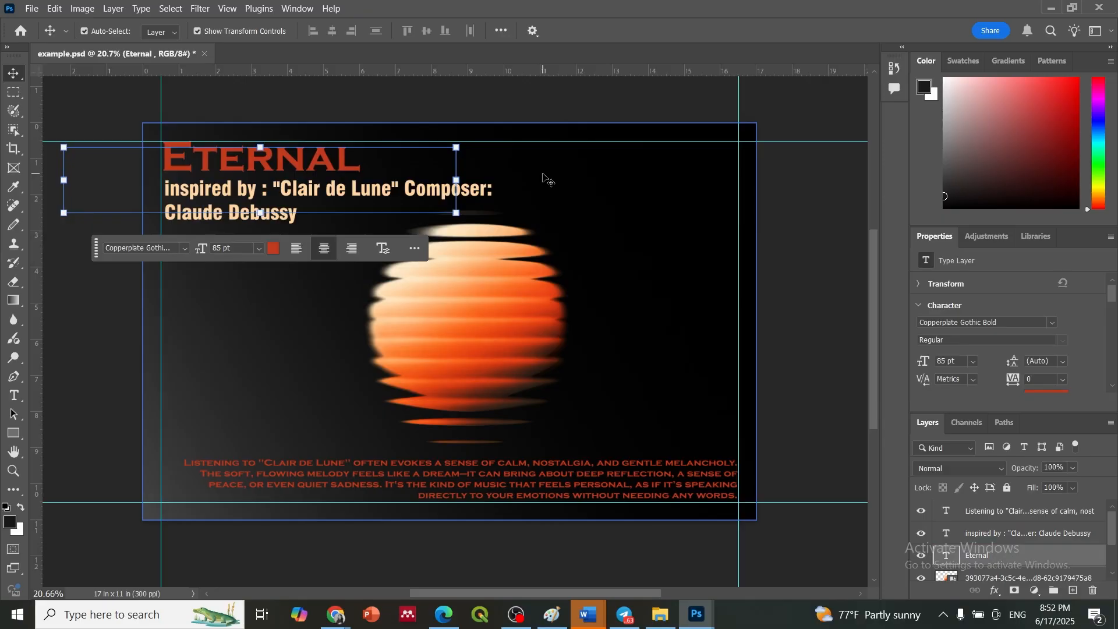
click(546, 122)
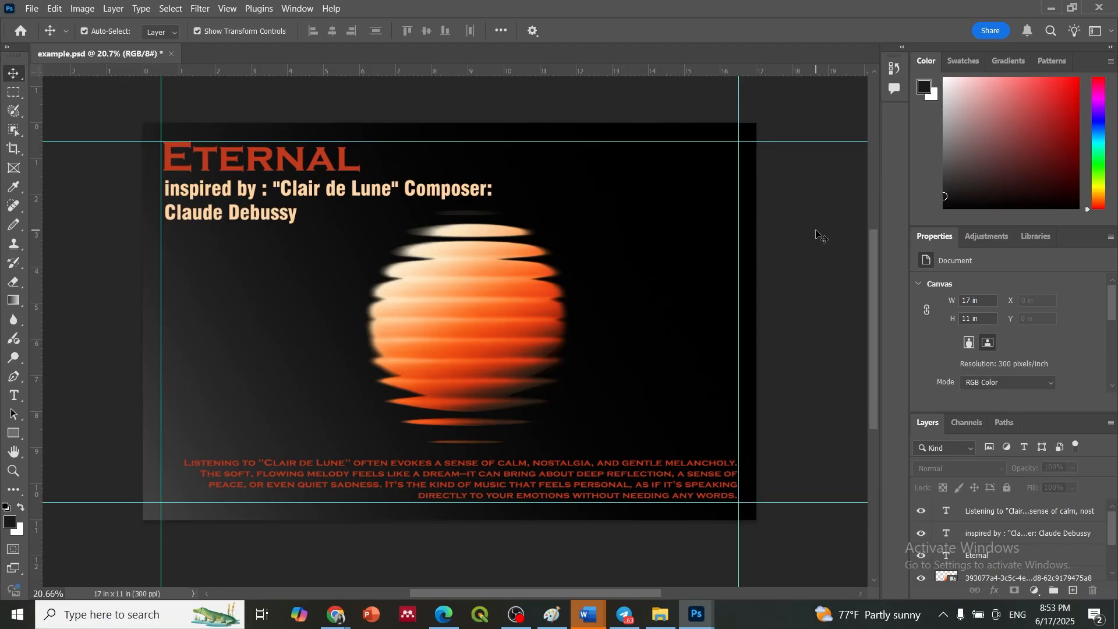
Add columns and rows to the guide layout and set both gutters to 0 in
click(224, 11)
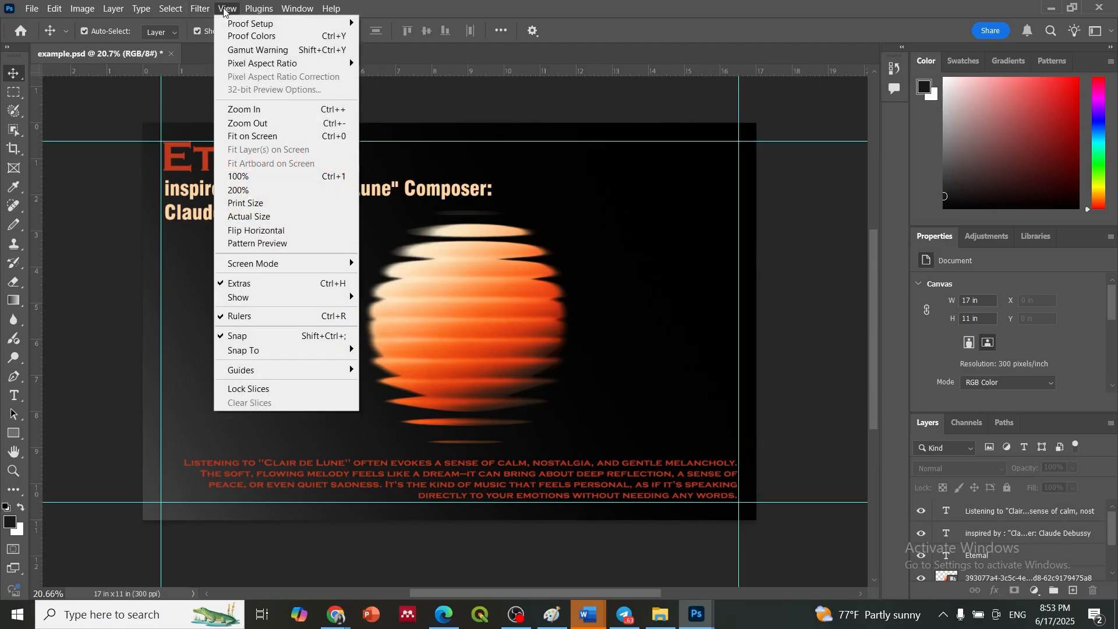
mouse_move(279, 376)
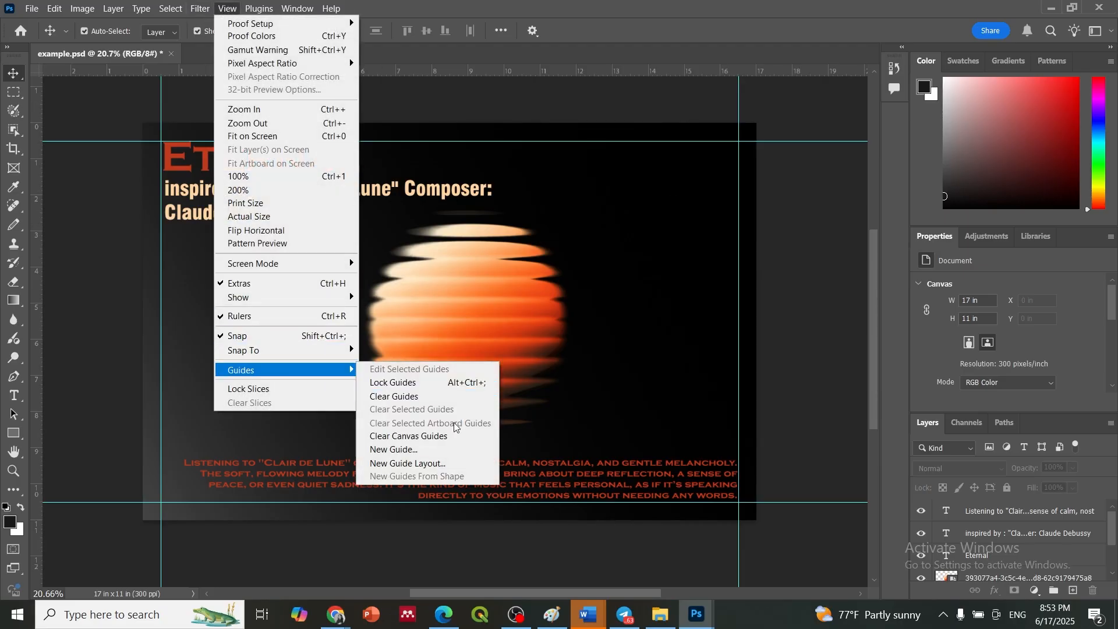
click(434, 465)
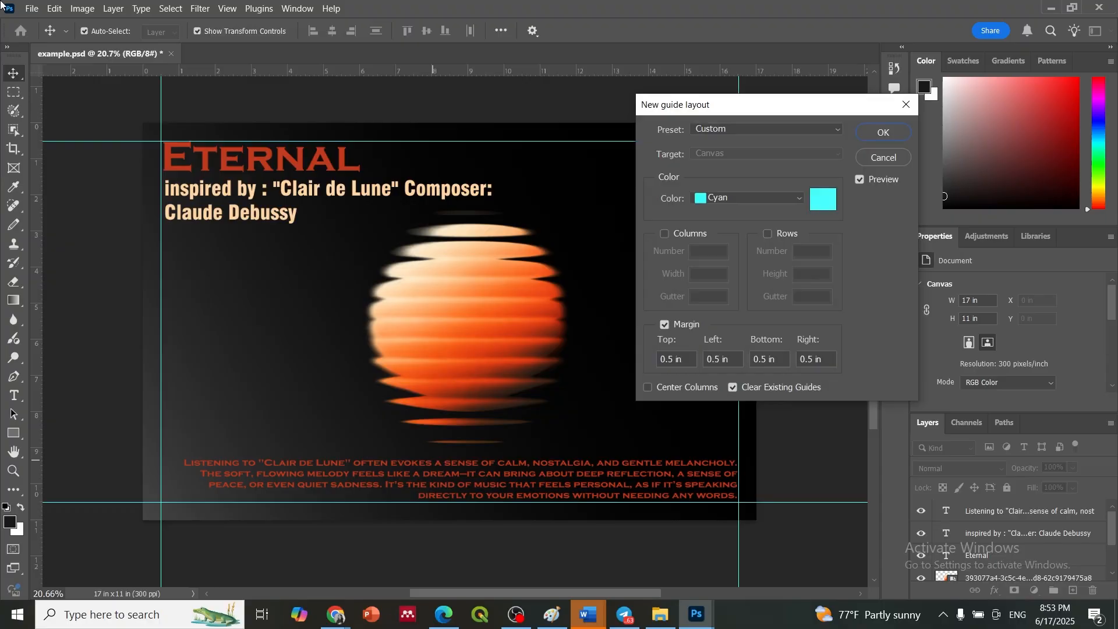
click(664, 235)
click(766, 234)
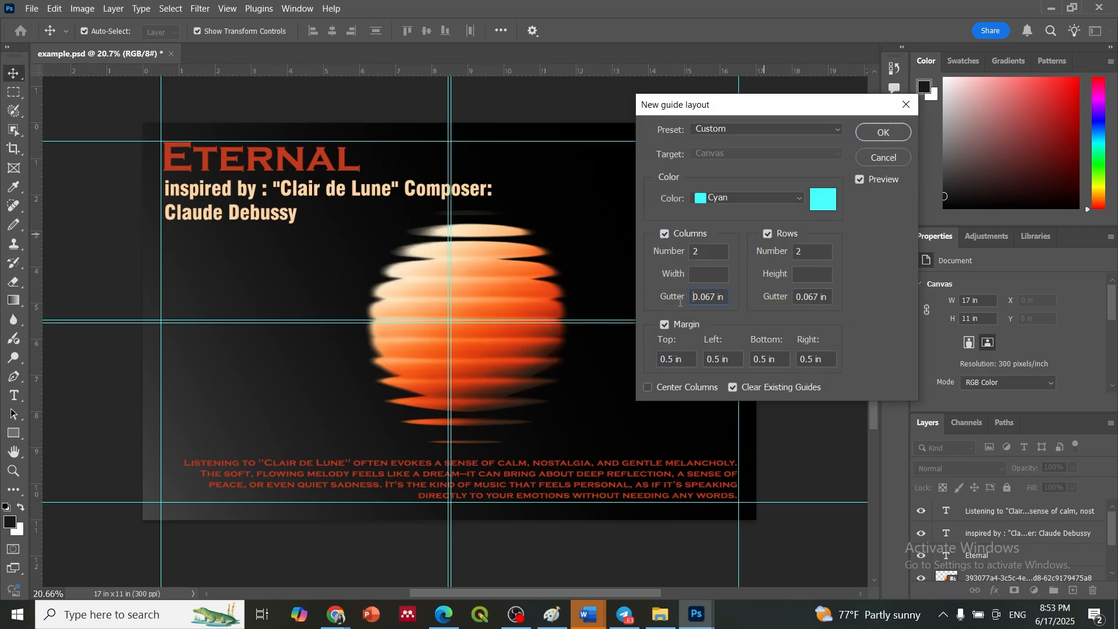
click(705, 295)
drag(727, 296, 692, 297)
text(0)
drag(831, 297, 796, 299)
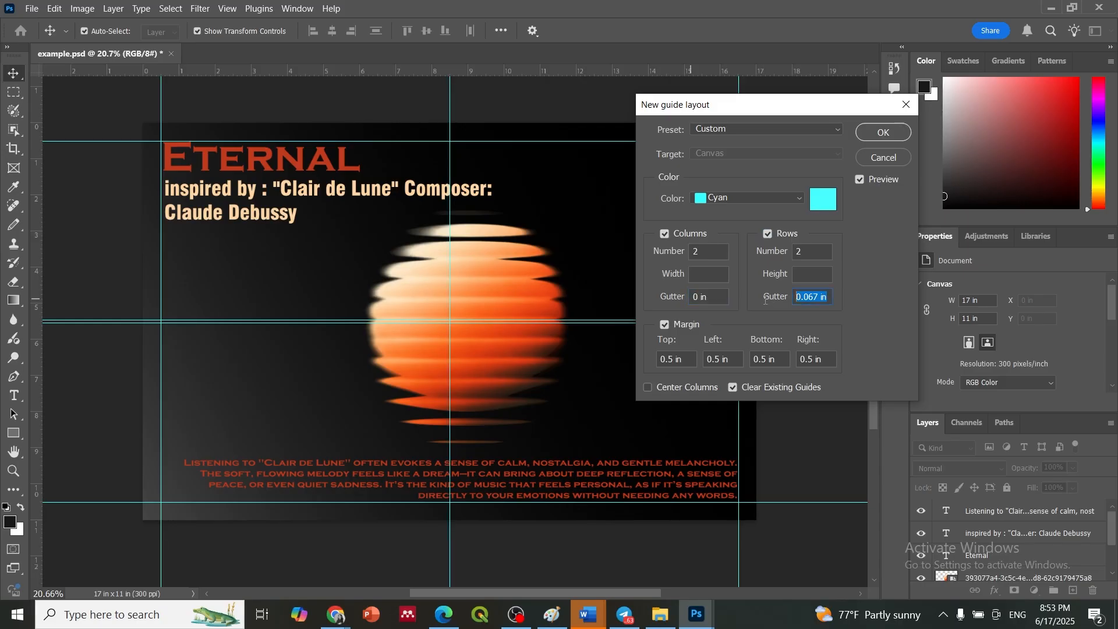
text(0)
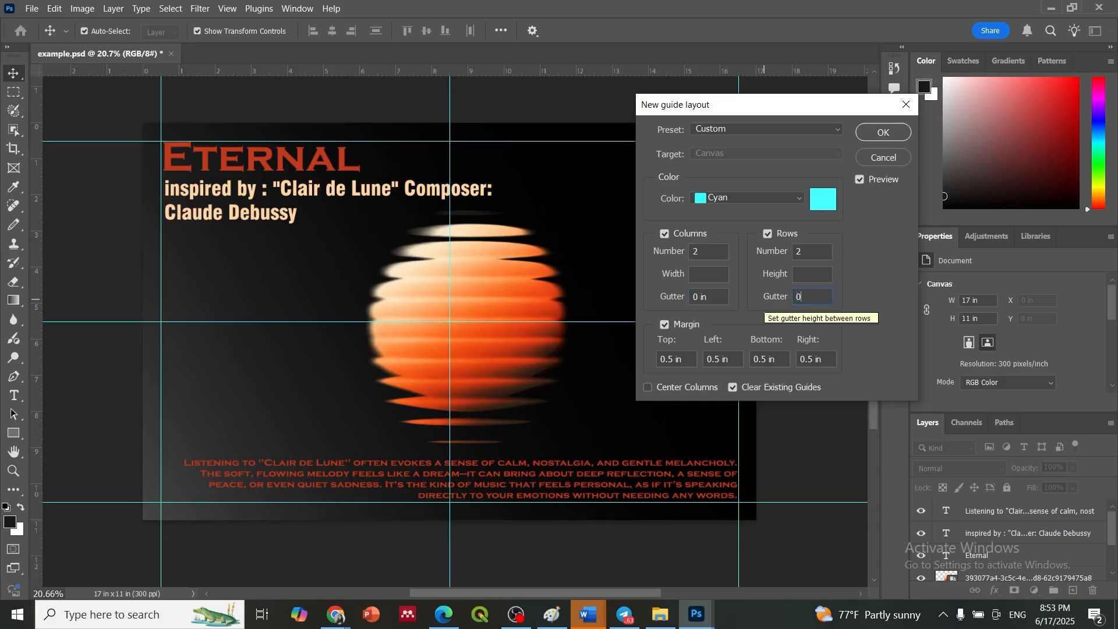
Set the number of guide columns to 3, previewing 6 columns in between
drag(702, 250, 680, 252)
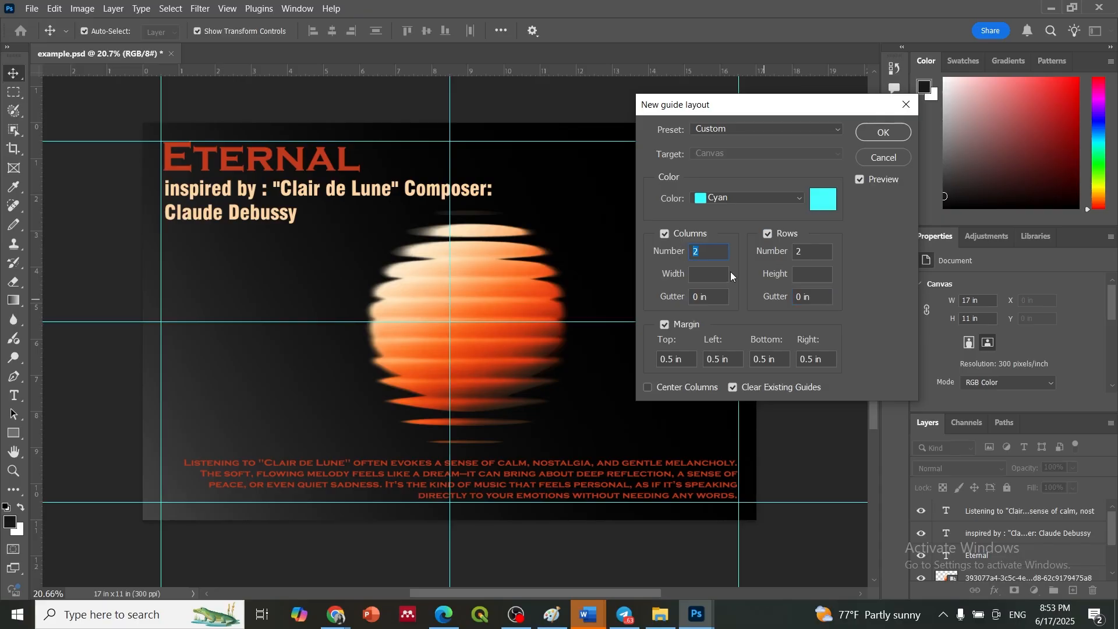
text(3)
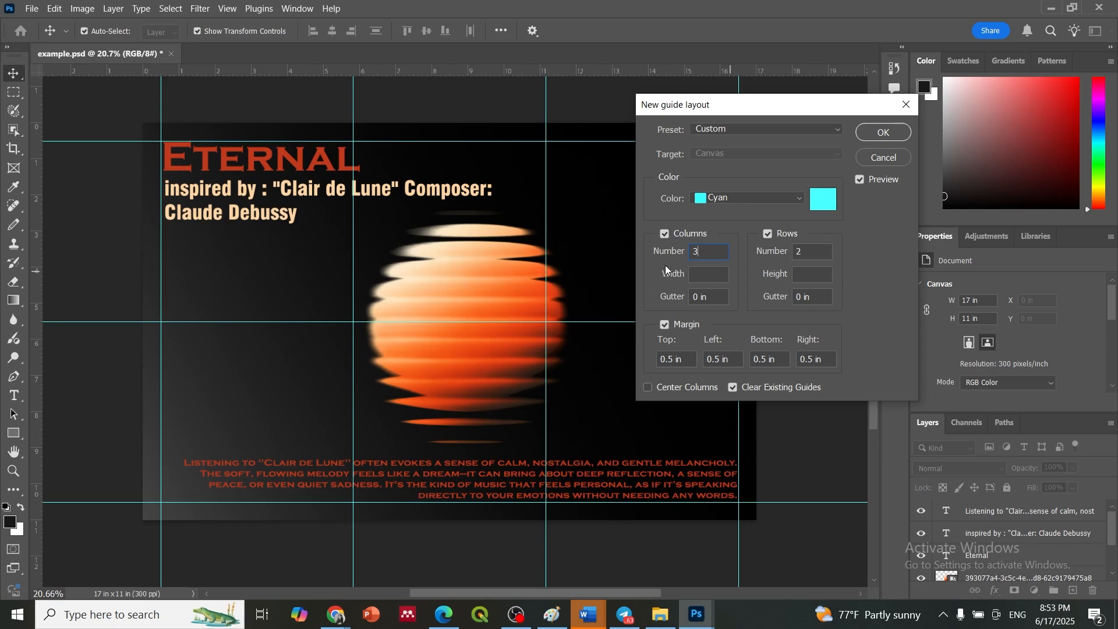
key(BackSpace)
text(6)
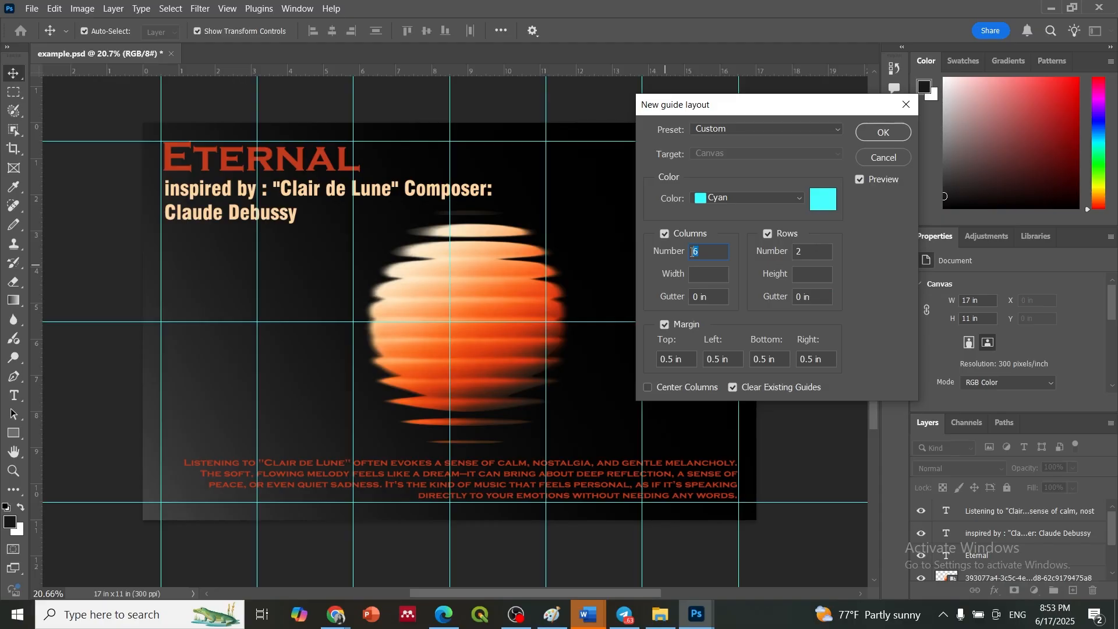
text(3)
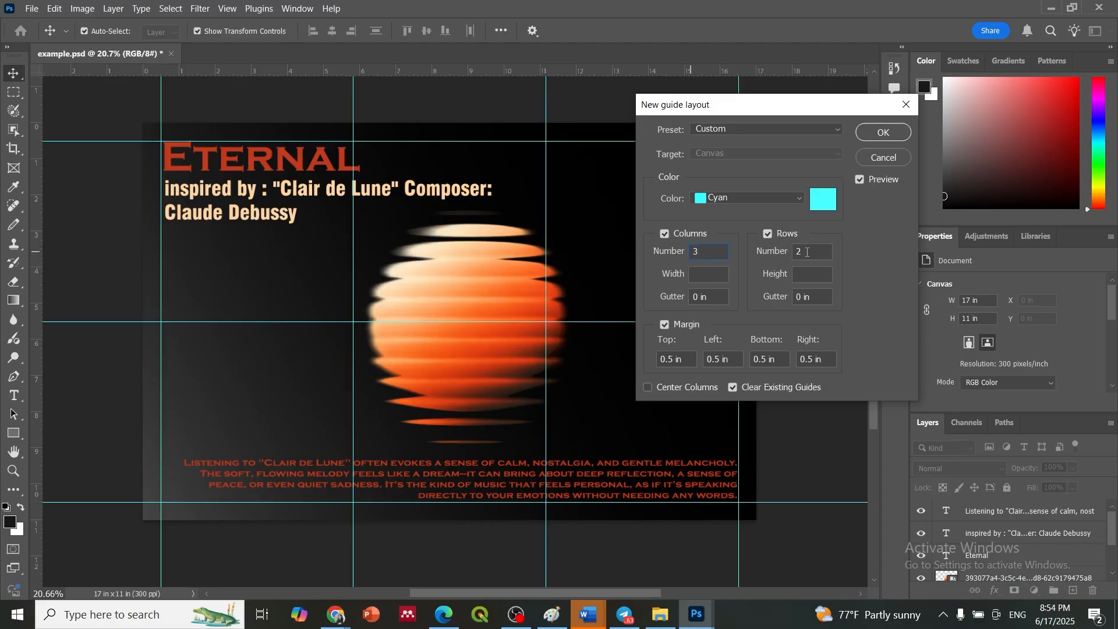
Try 4 guide rows, settle on 6 rows, and apply the guide layout
text(4)
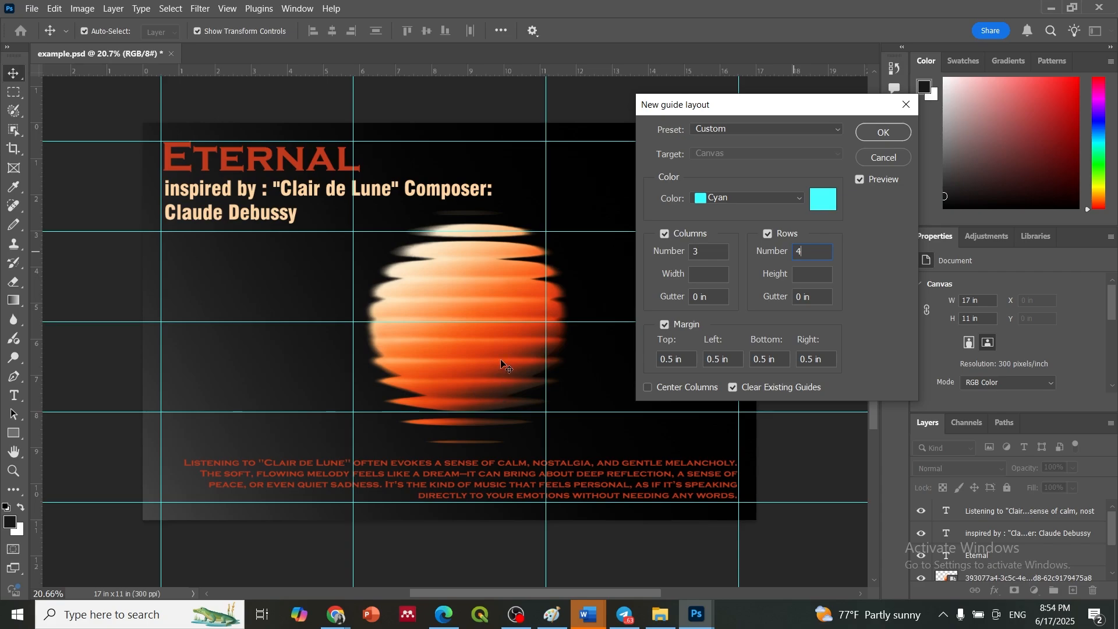
drag(804, 255, 796, 254)
text(6)
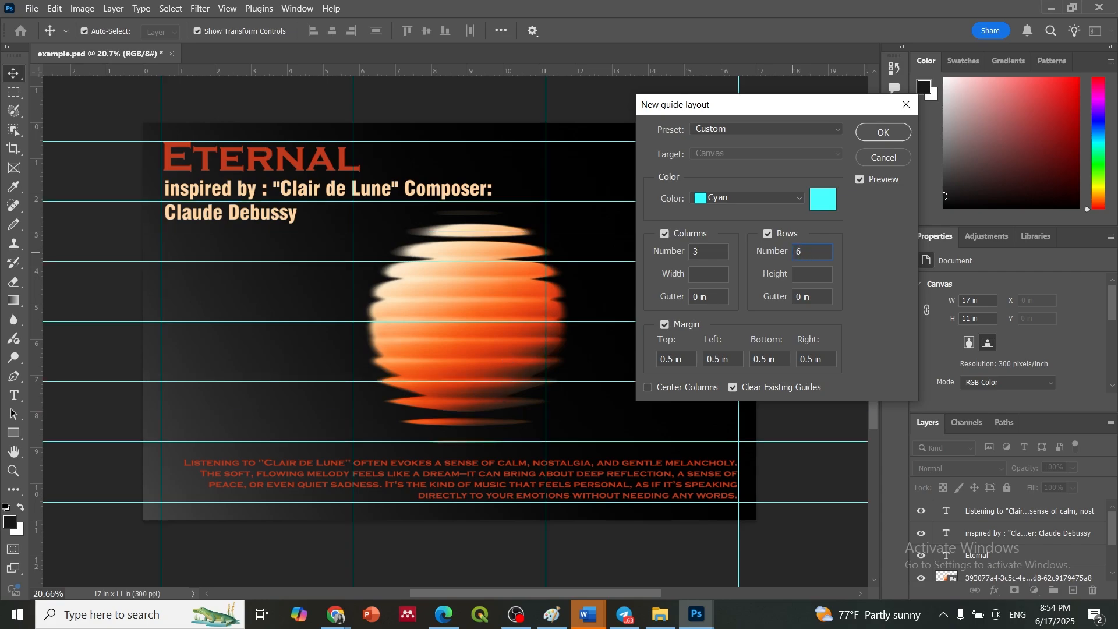
click(878, 135)
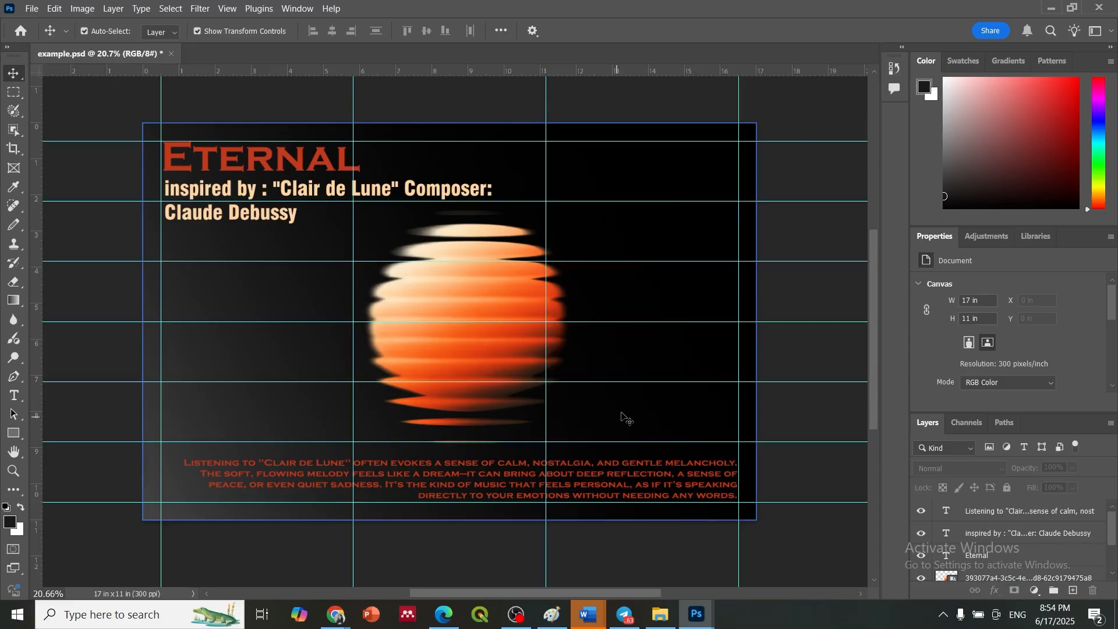
Move the orange sphere image left so it sits within the middle column of the guide grid
click(494, 351)
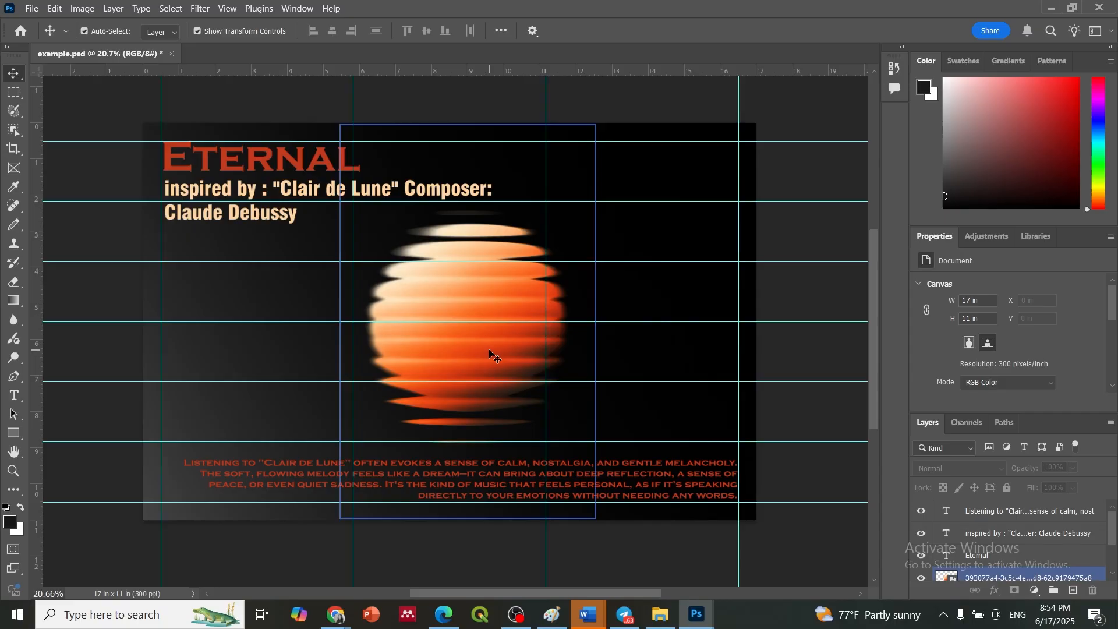
drag(489, 350, 471, 350)
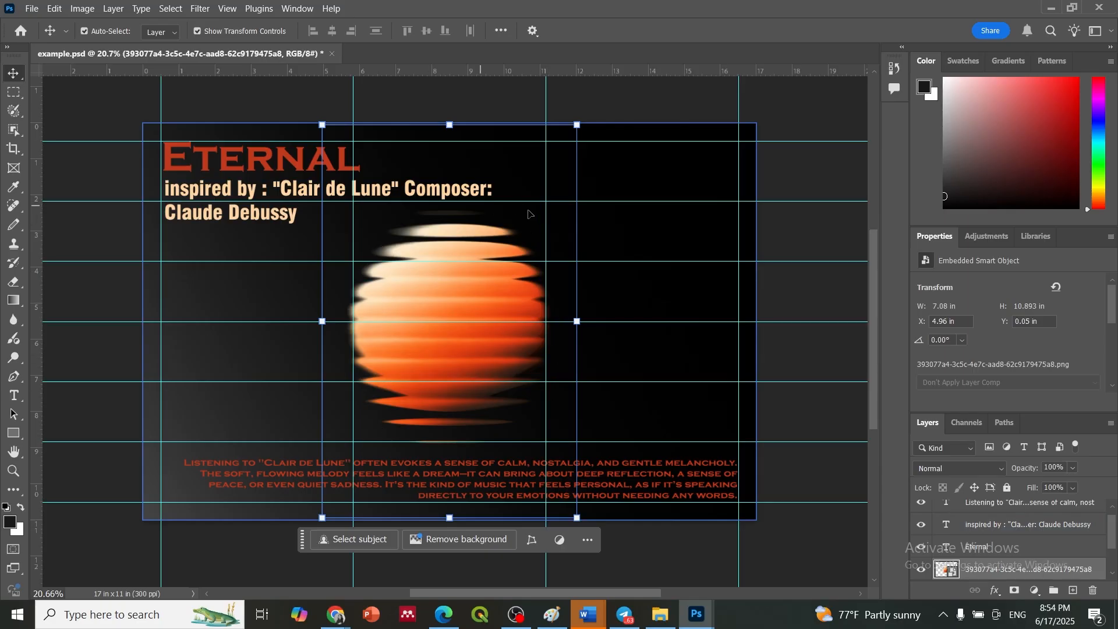
click(807, 127)
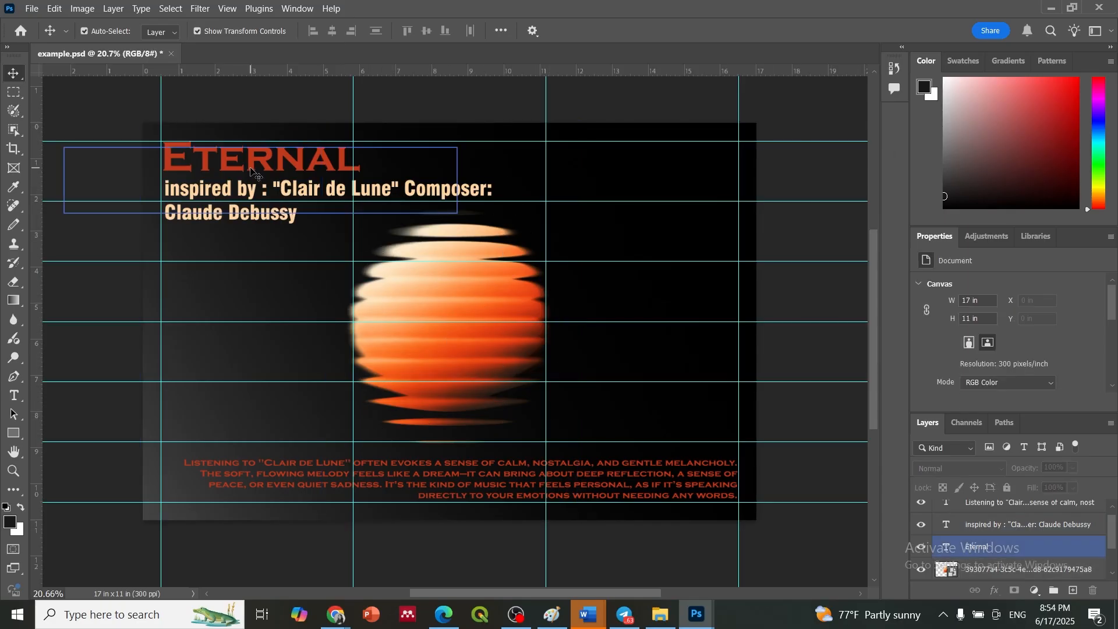
Set the Eternal title's font size to 80 pt and realign it with the left margin guide
click(187, 168)
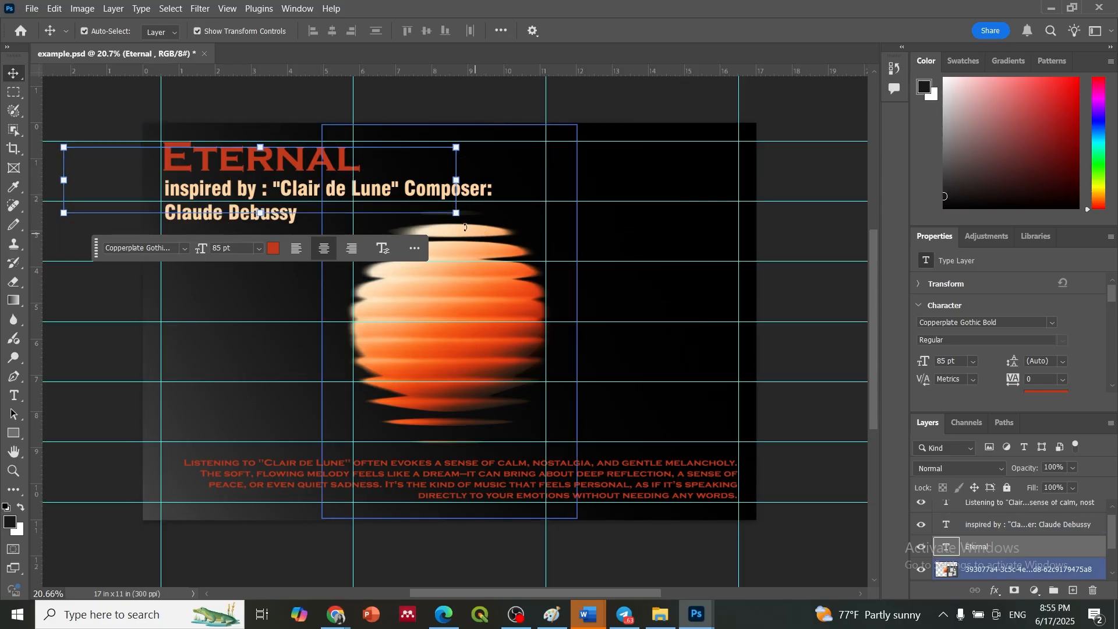
double_click(289, 161)
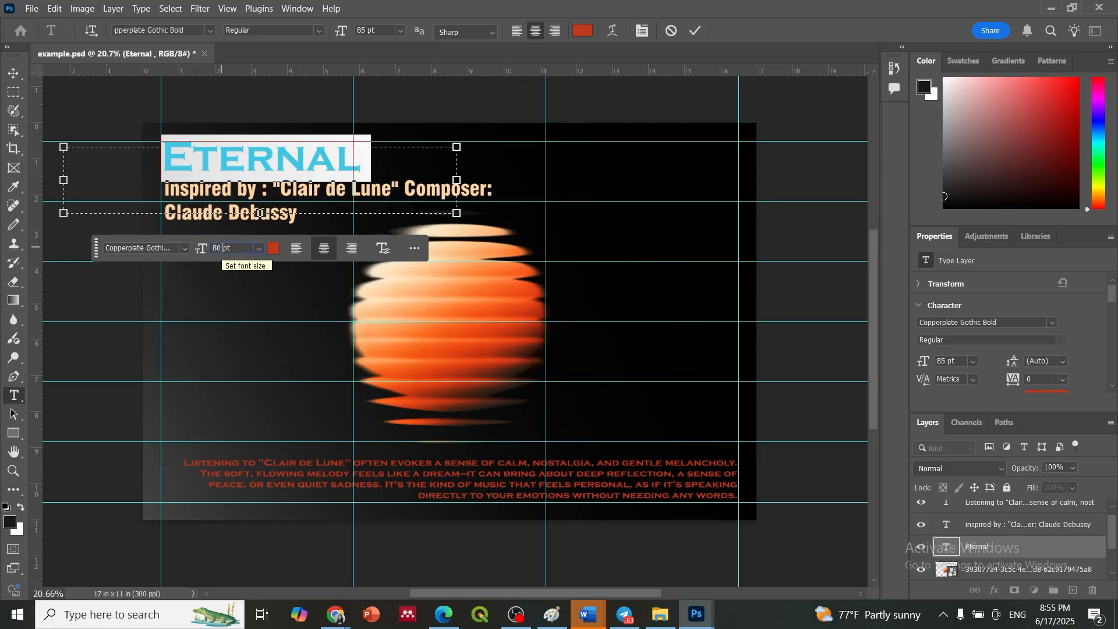
key(Return)
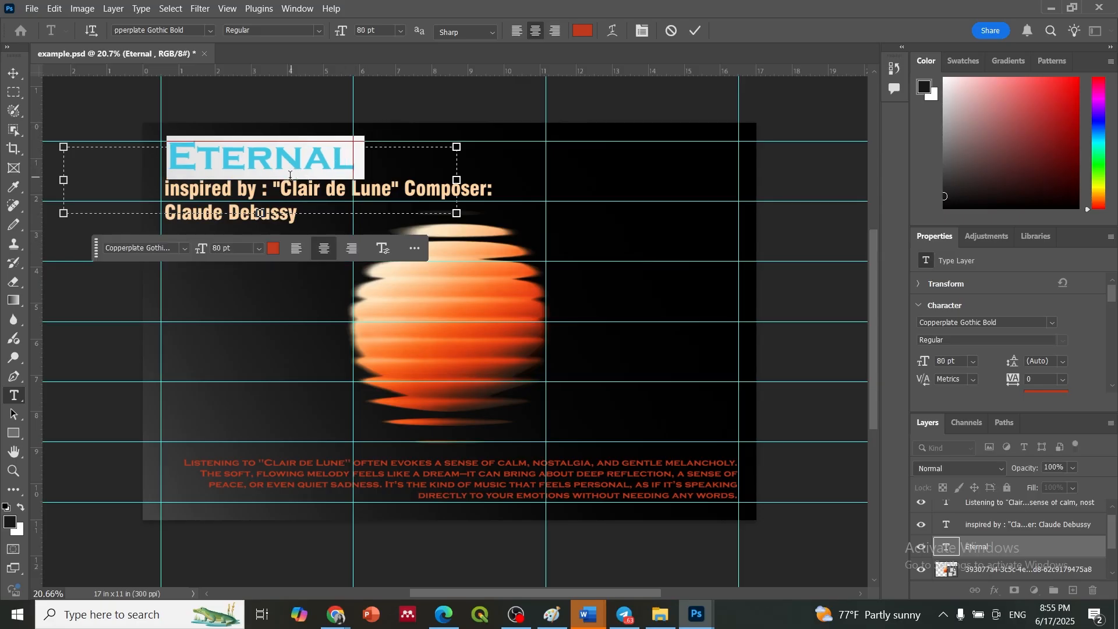
drag(335, 113, 328, 119)
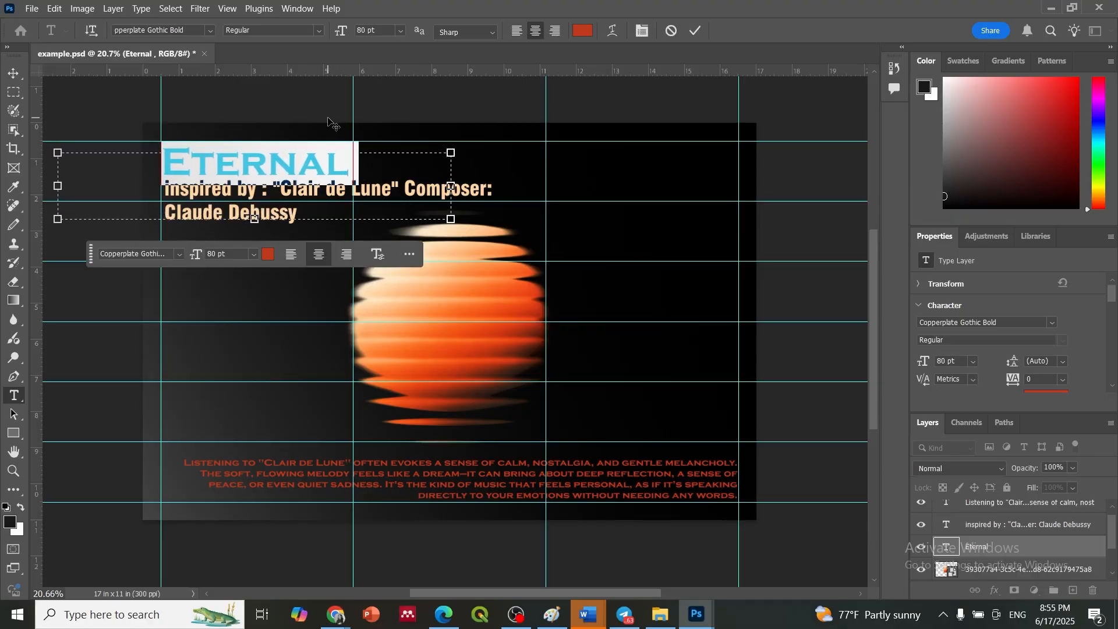
click(316, 100)
Move the "inspired by" subtitle down away from the title and lower the title within the first grid row
drag(262, 191, 268, 248)
drag(235, 175, 236, 178)
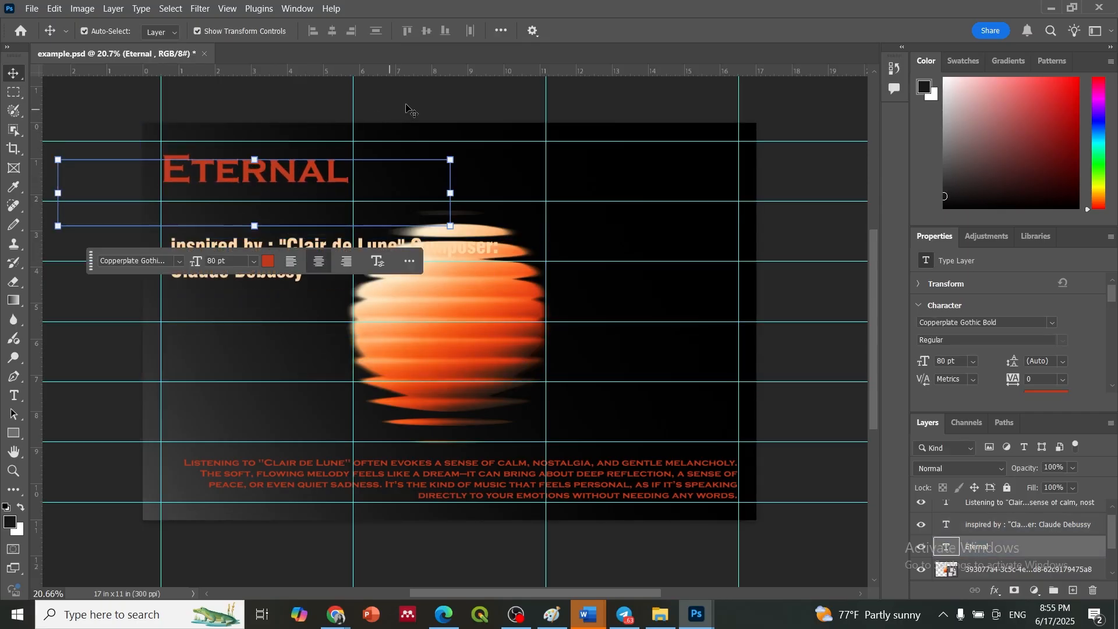
click(410, 108)
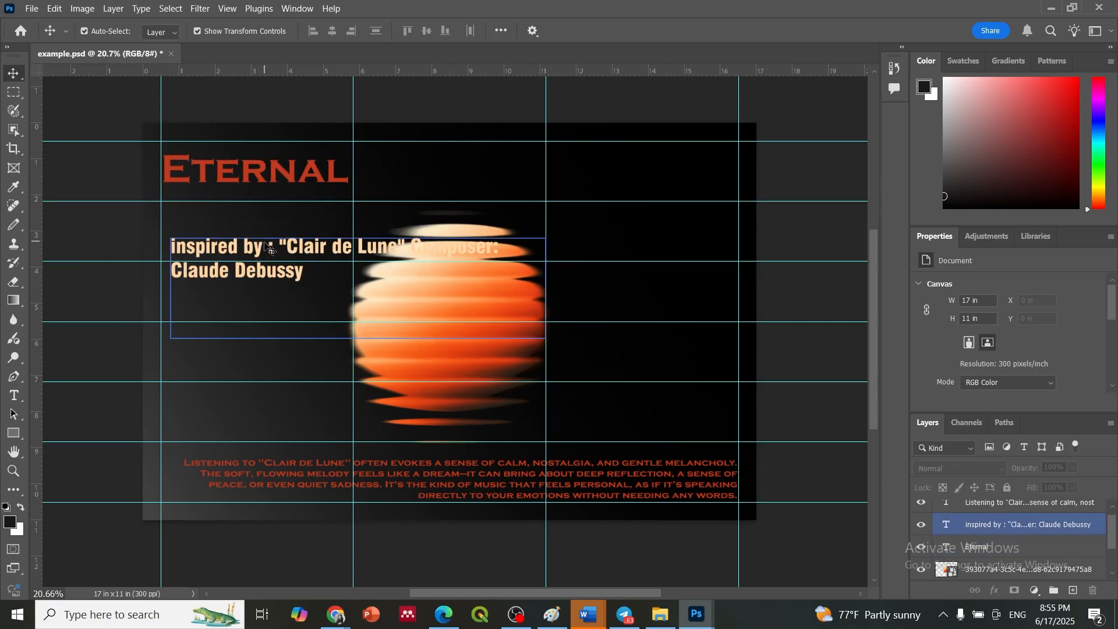
Move the "inspired by" subtitle up beneath the title and resize its text box to about 5.06 in wide, within the first grid column
drag(263, 249, 263, 220)
double_click(263, 220)
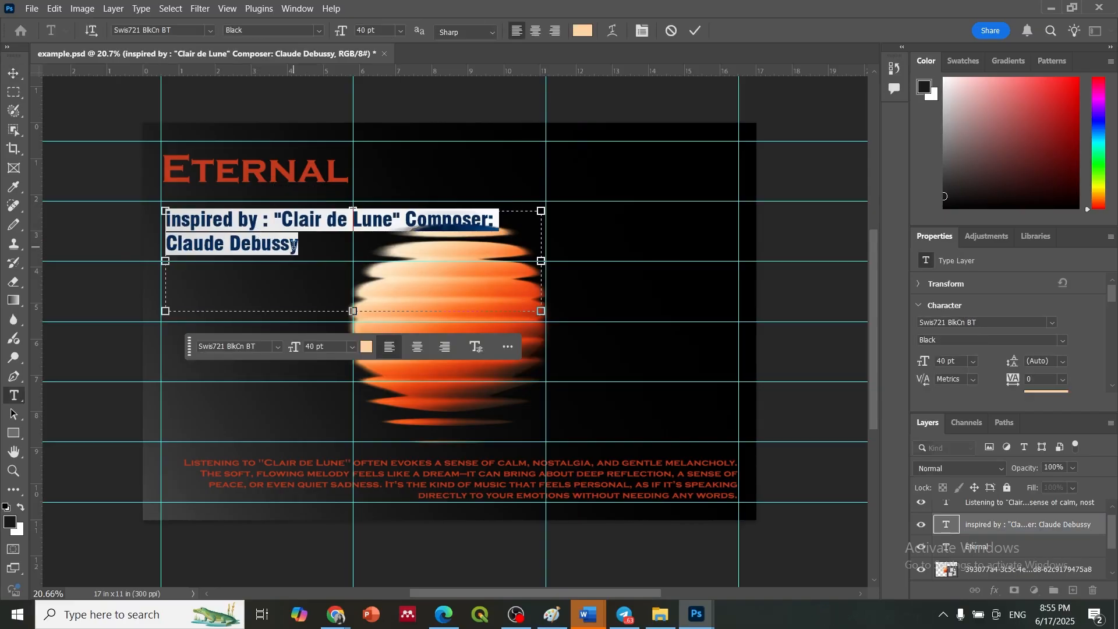
drag(541, 261, 296, 274)
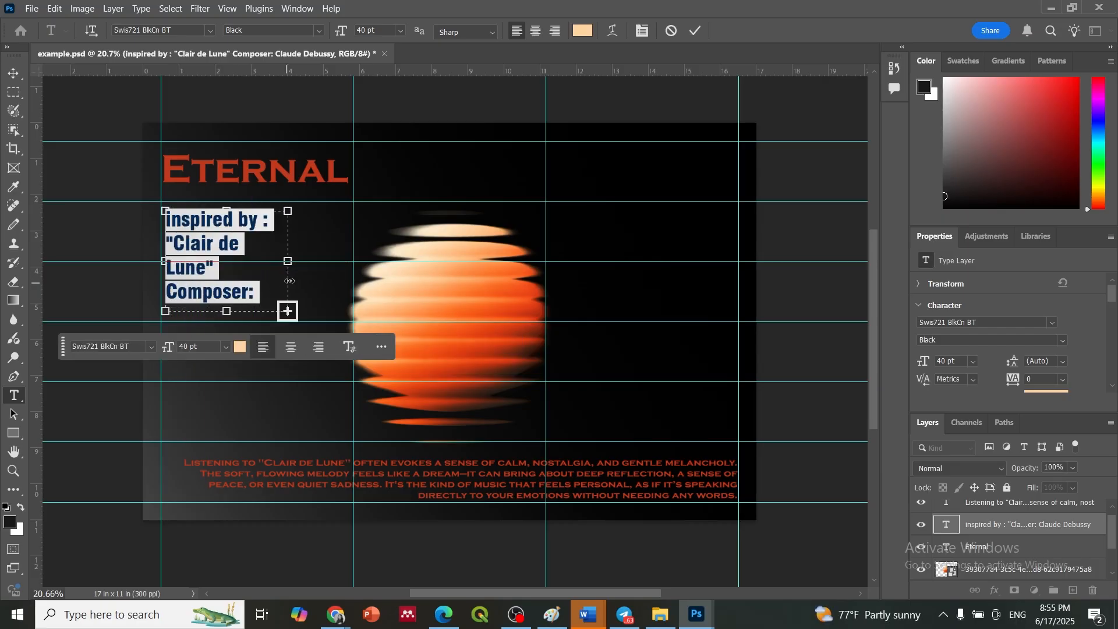
drag(288, 261, 346, 265)
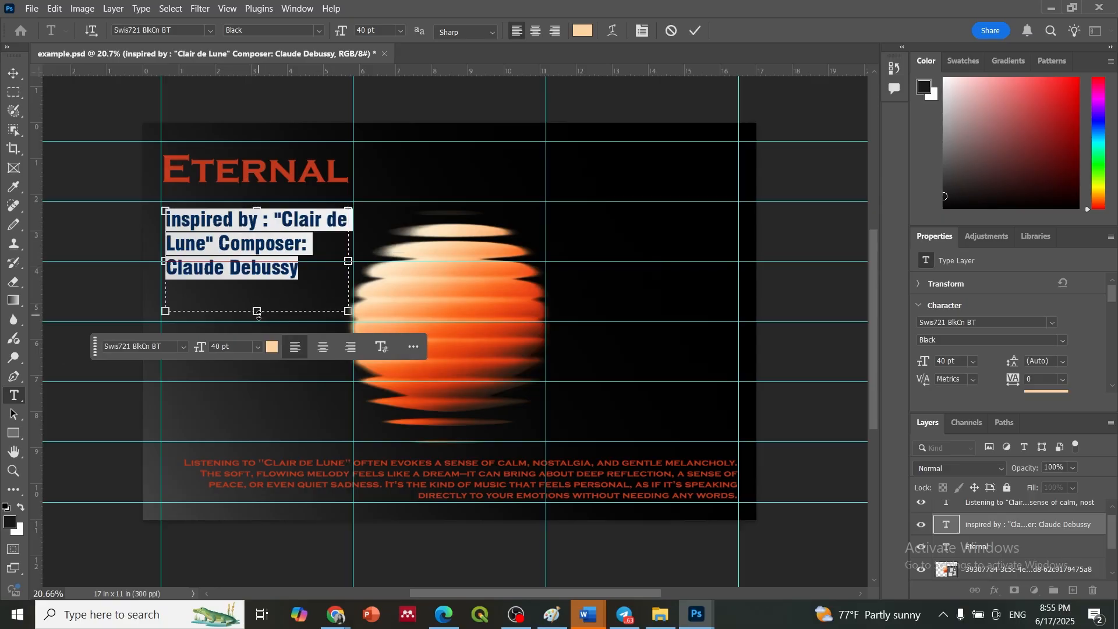
drag(257, 312, 260, 265)
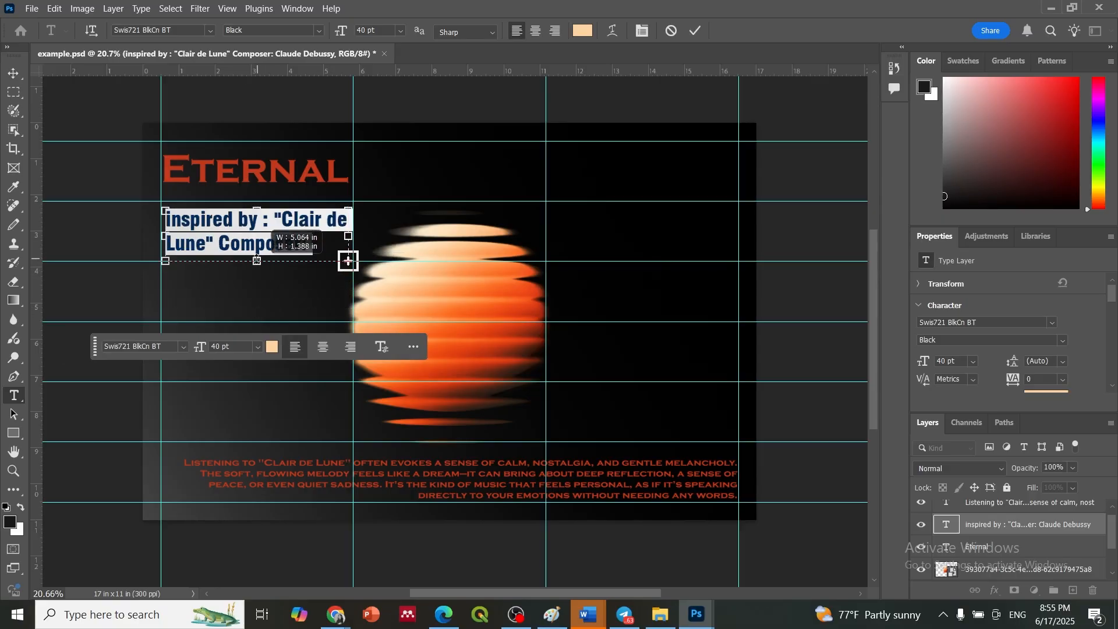
drag(349, 262, 349, 253)
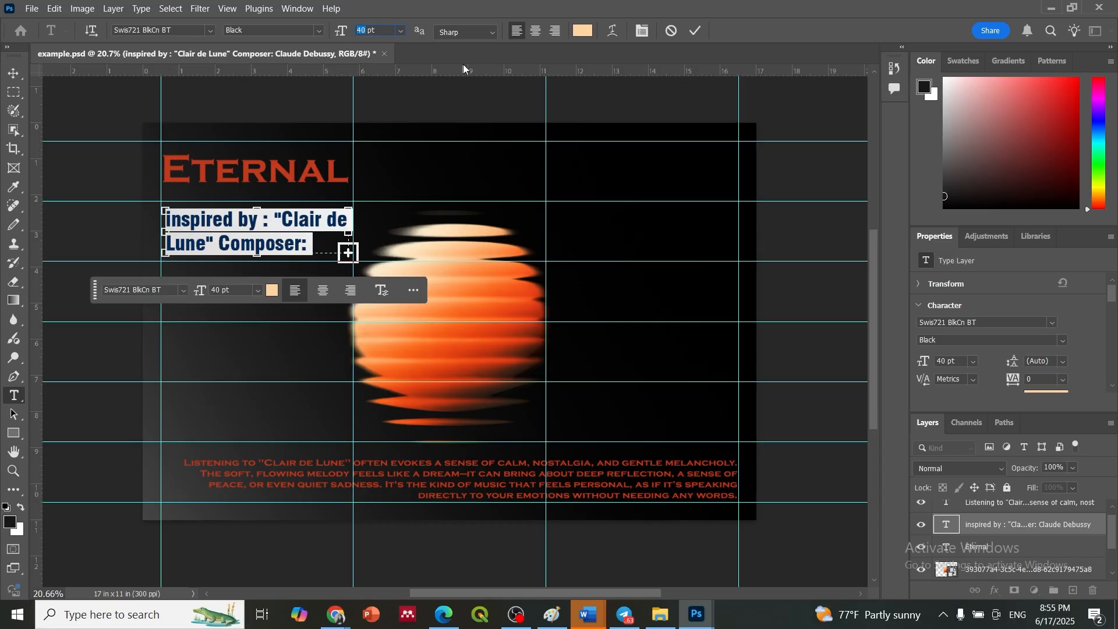
Set the subtitle's font size to 20 pt and nudge it up to just below the second horizontal guide
text(20)
click(407, 116)
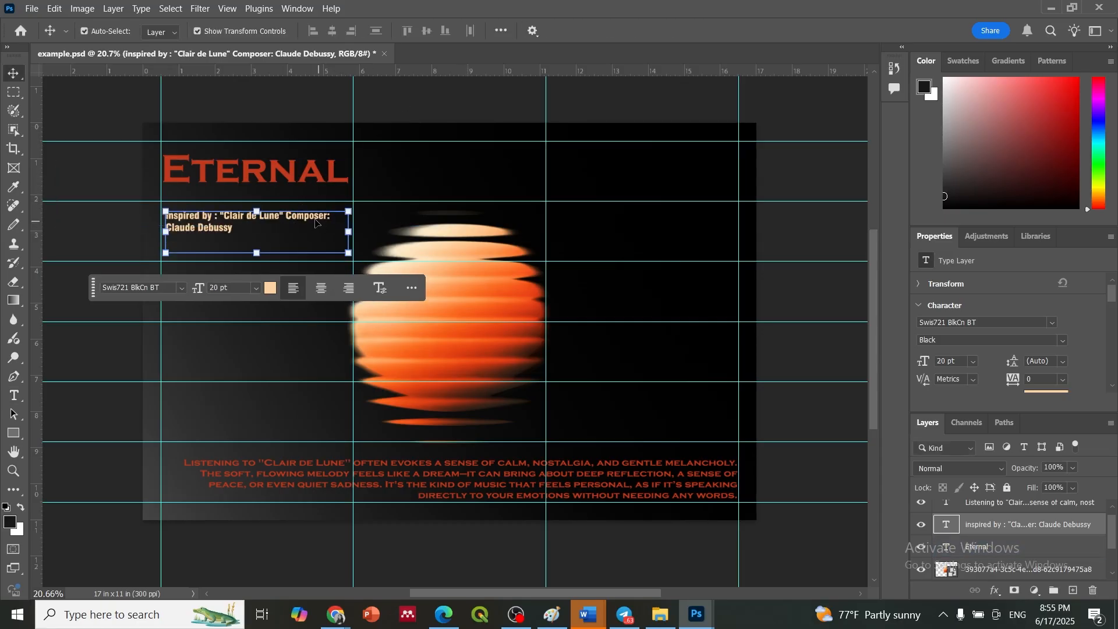
click(116, 106)
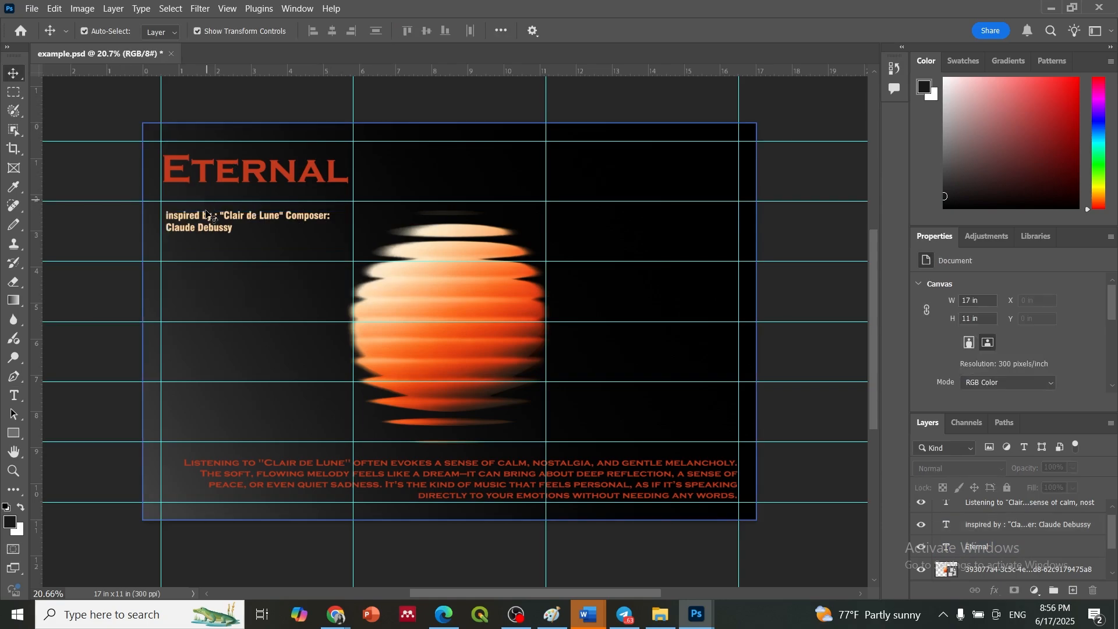
drag(208, 214, 208, 211)
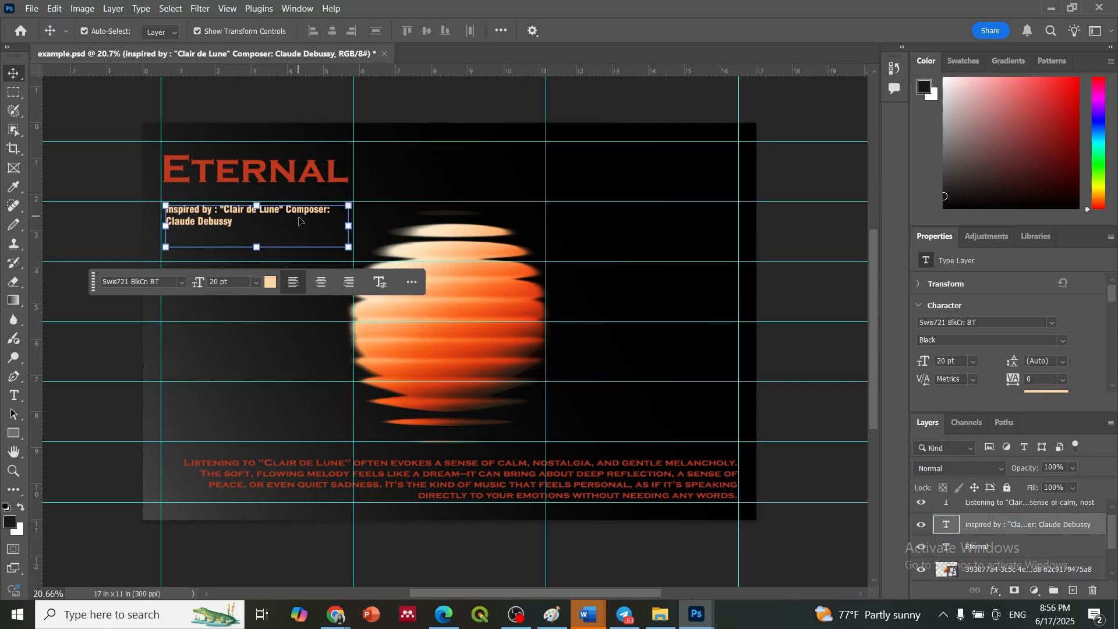
click(108, 142)
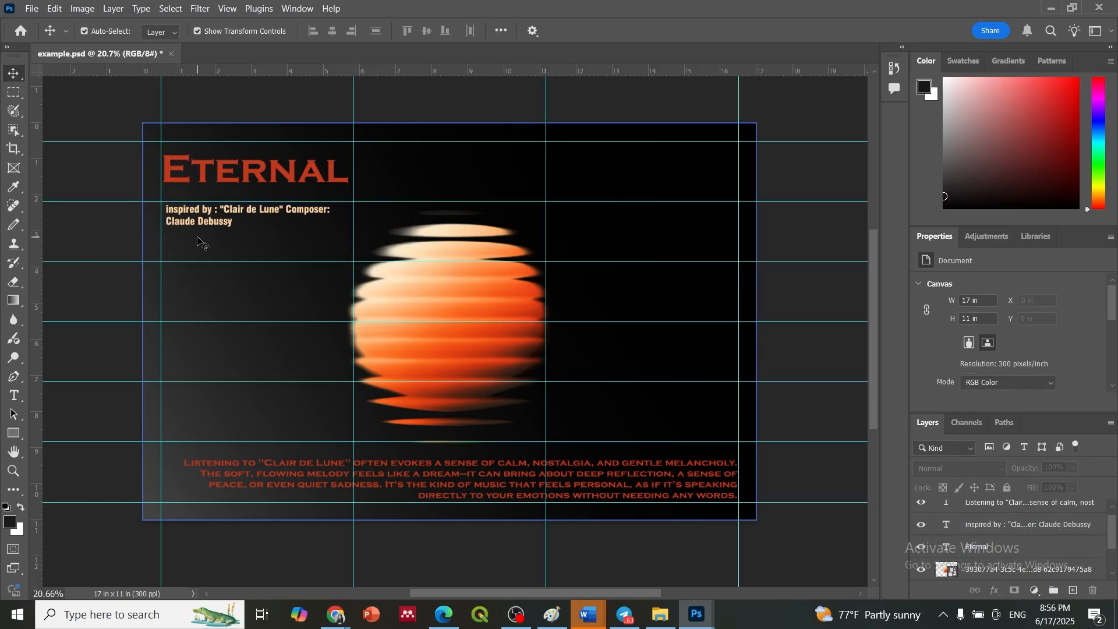
click(428, 236)
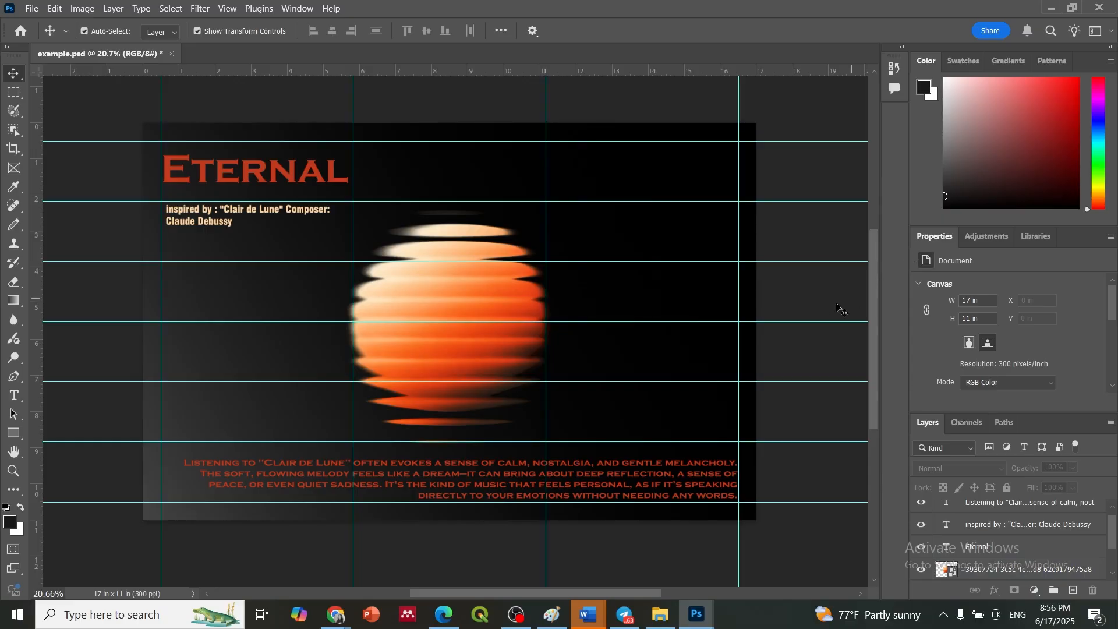
Nudge the "Listening to" paragraph slightly up and try centre alignment followed by left alignment on its text
mouse_move(715, 488)
mouse_down()
mouse_move(706, 464)
mouse_move(706, 475)
mouse_up()
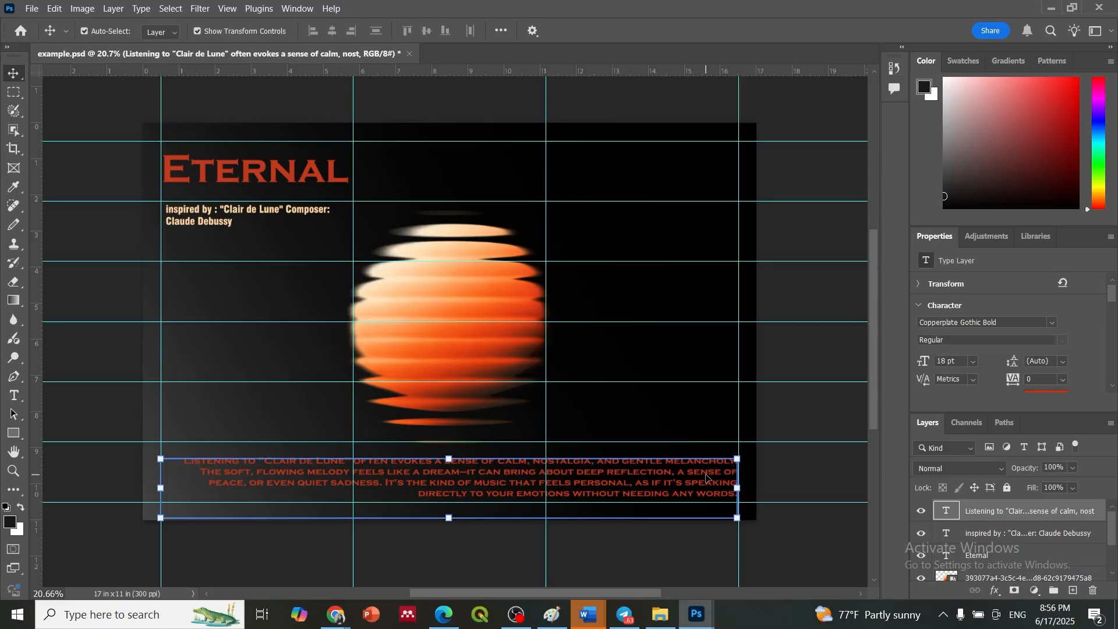
double_click(707, 476)
click(516, 555)
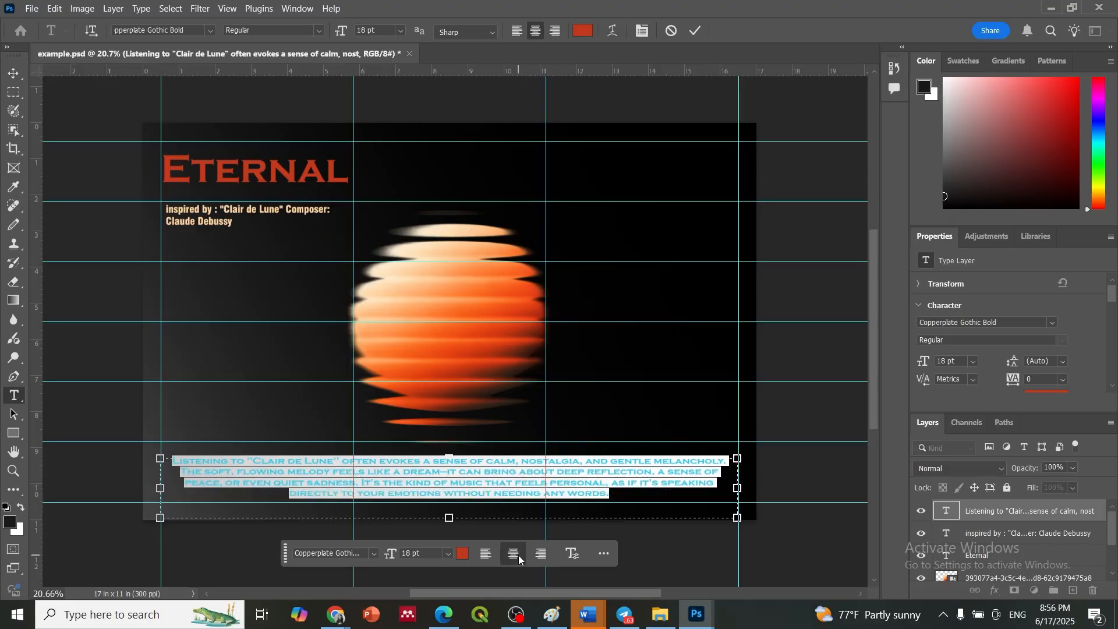
click(492, 558)
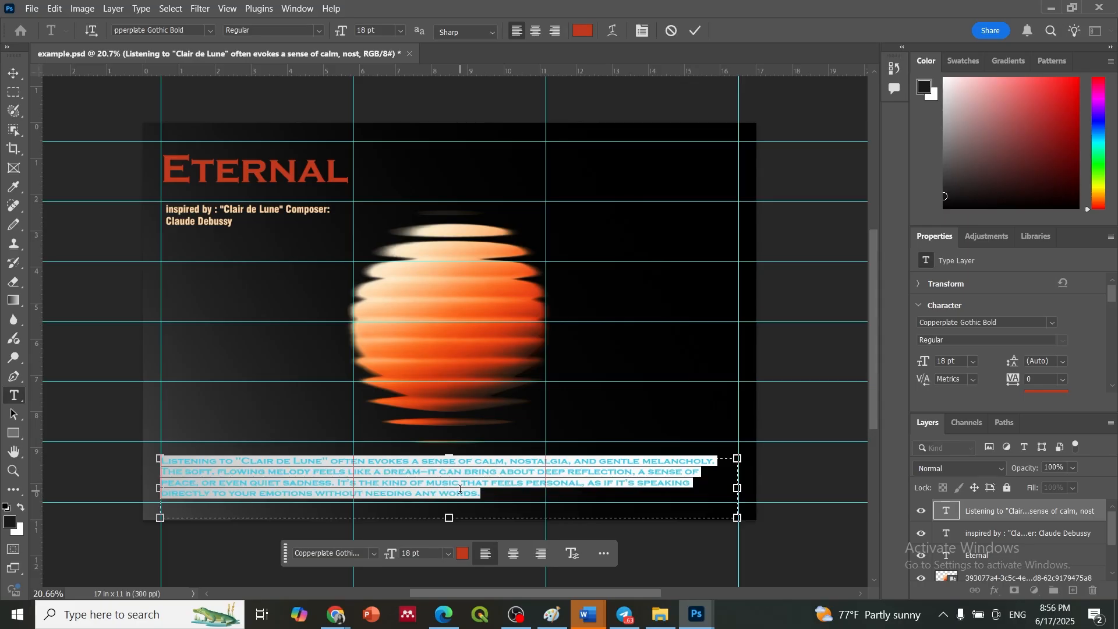
key(Escape)
key(v)
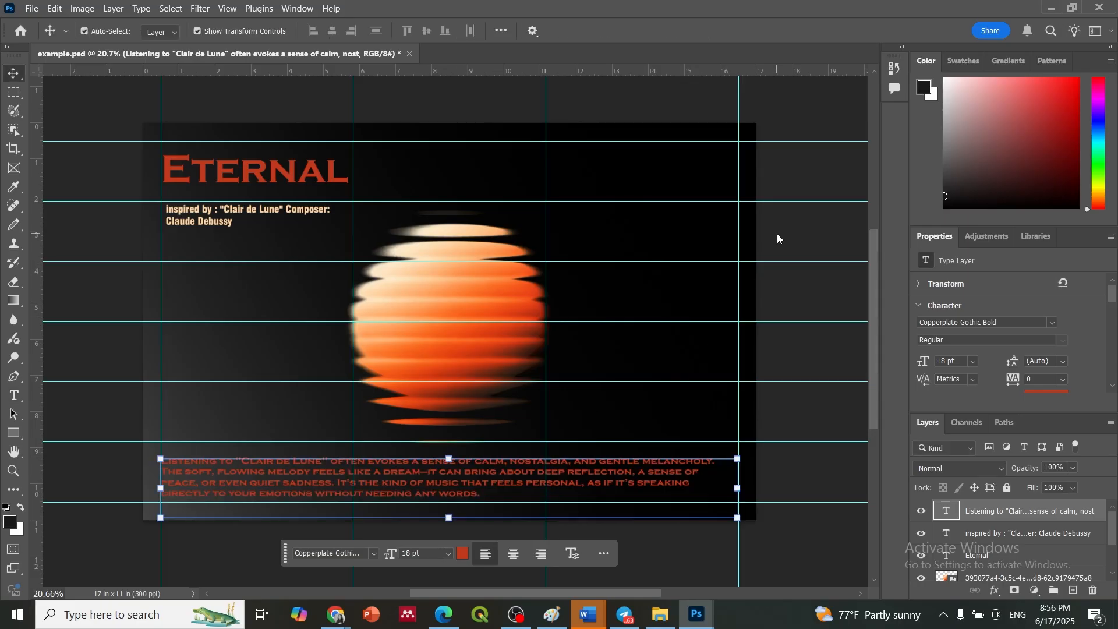
Centre-align the text of the "Listening to" paragraph
double_click(424, 494)
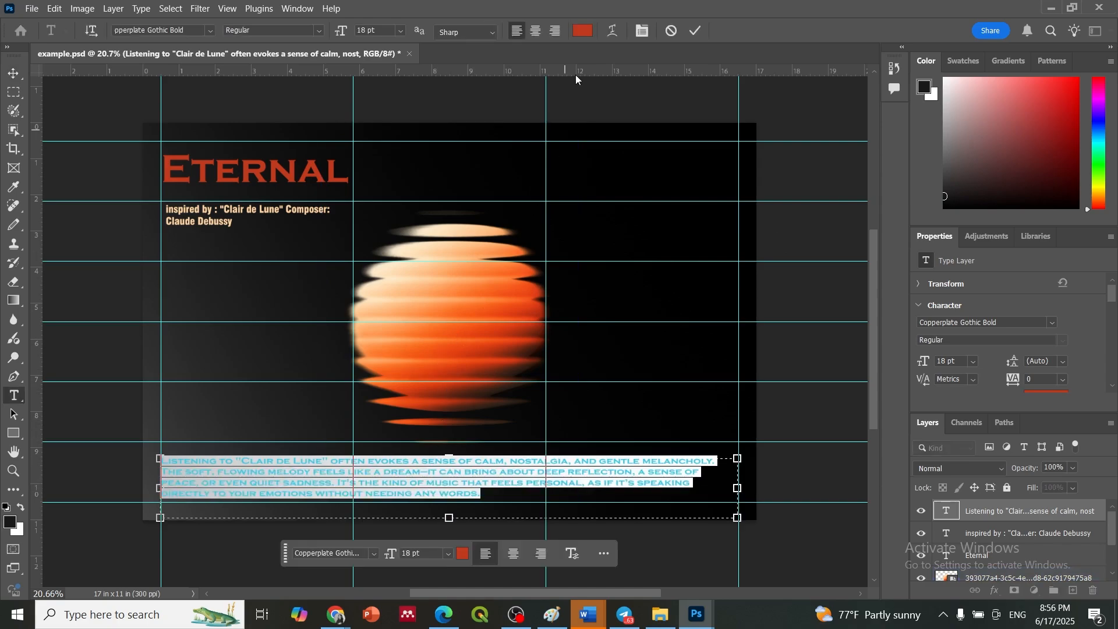
click(534, 32)
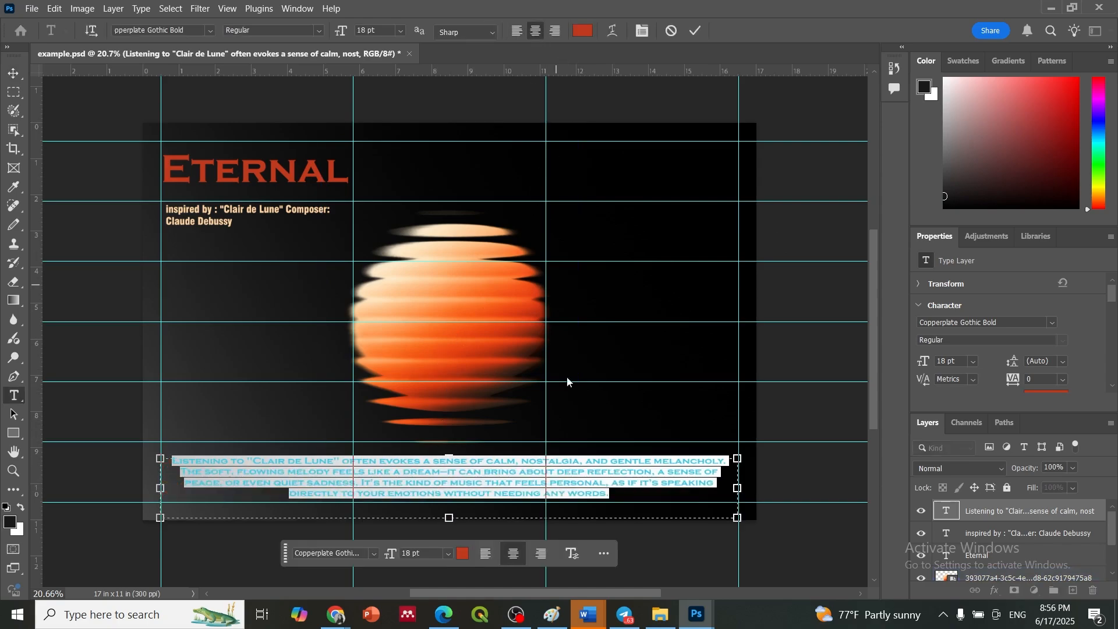
click(496, 476)
click(787, 360)
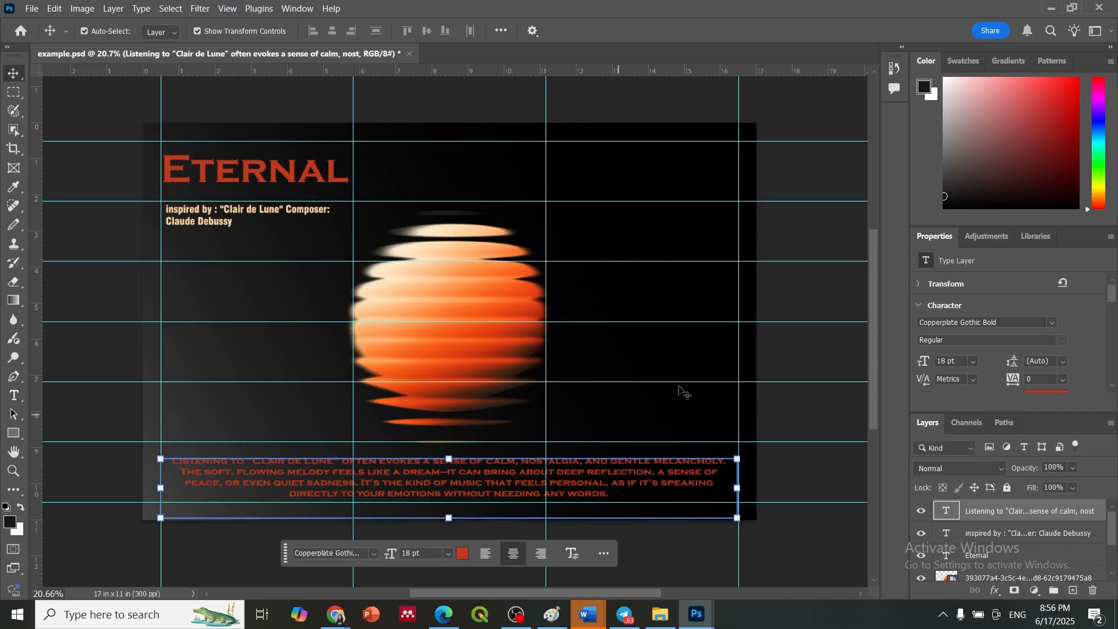
Nudge the orange sphere image slightly right within the middle grid column
click(804, 309)
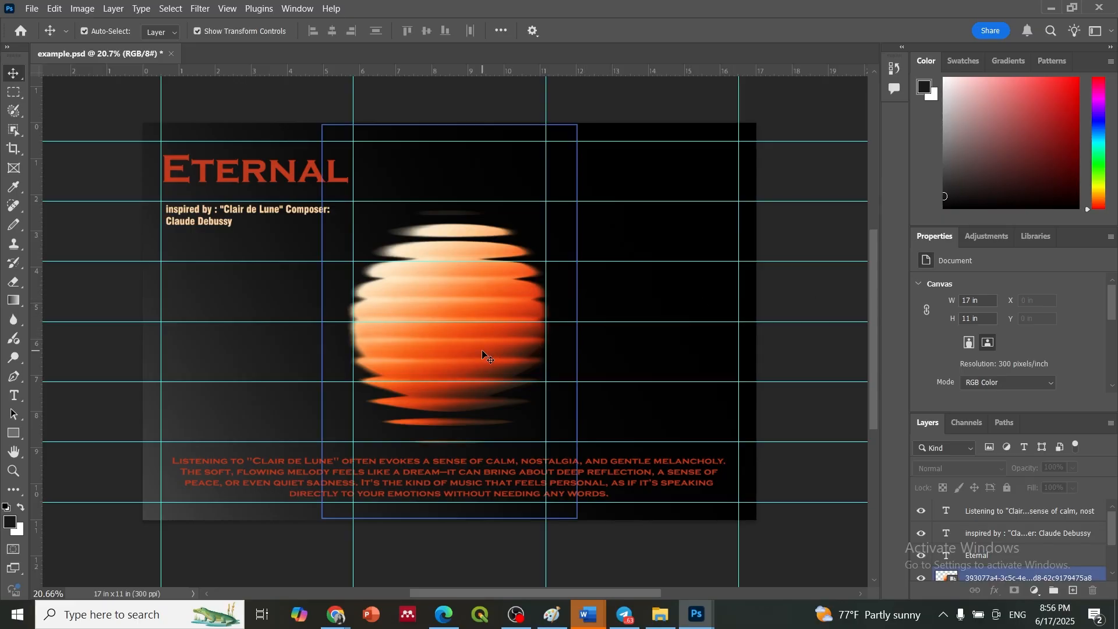
drag(481, 349, 487, 350)
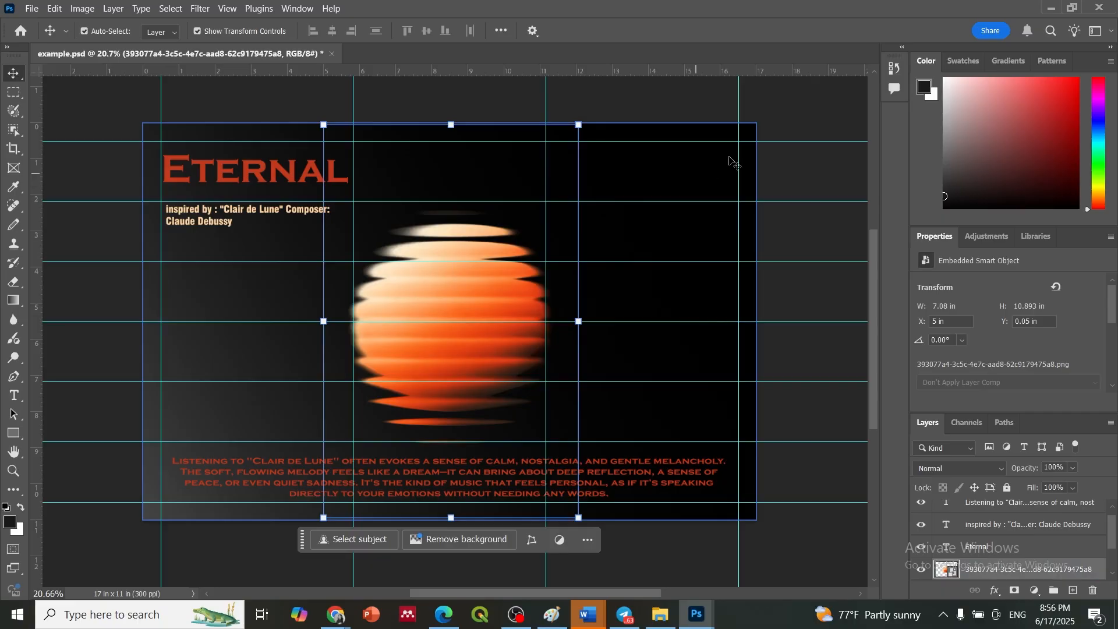
click(791, 119)
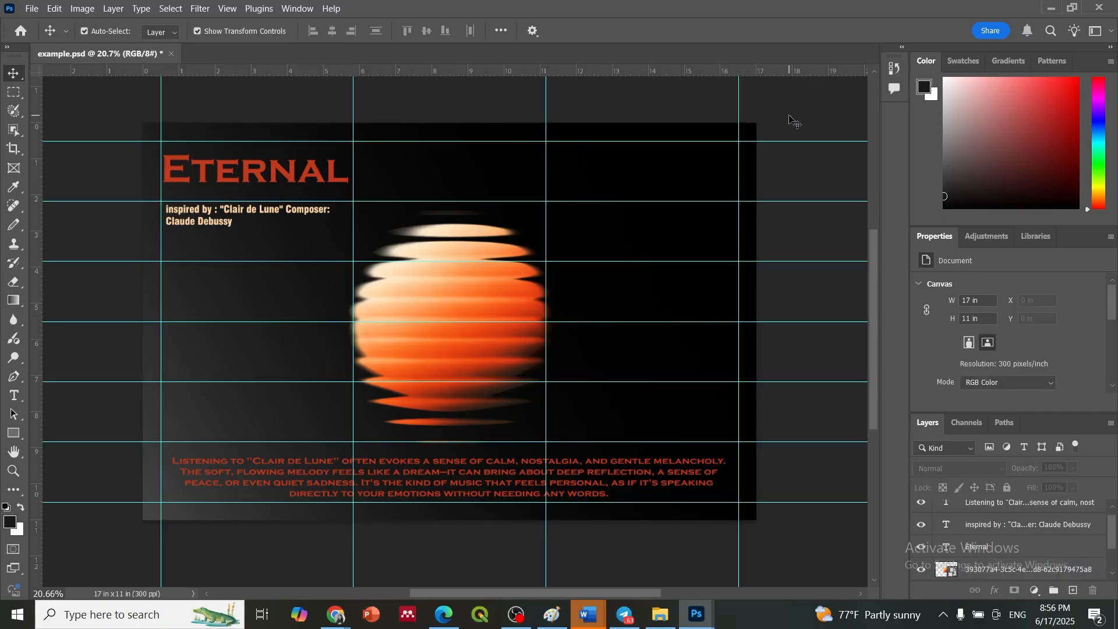
Clear all guides from the poster
click(226, 12)
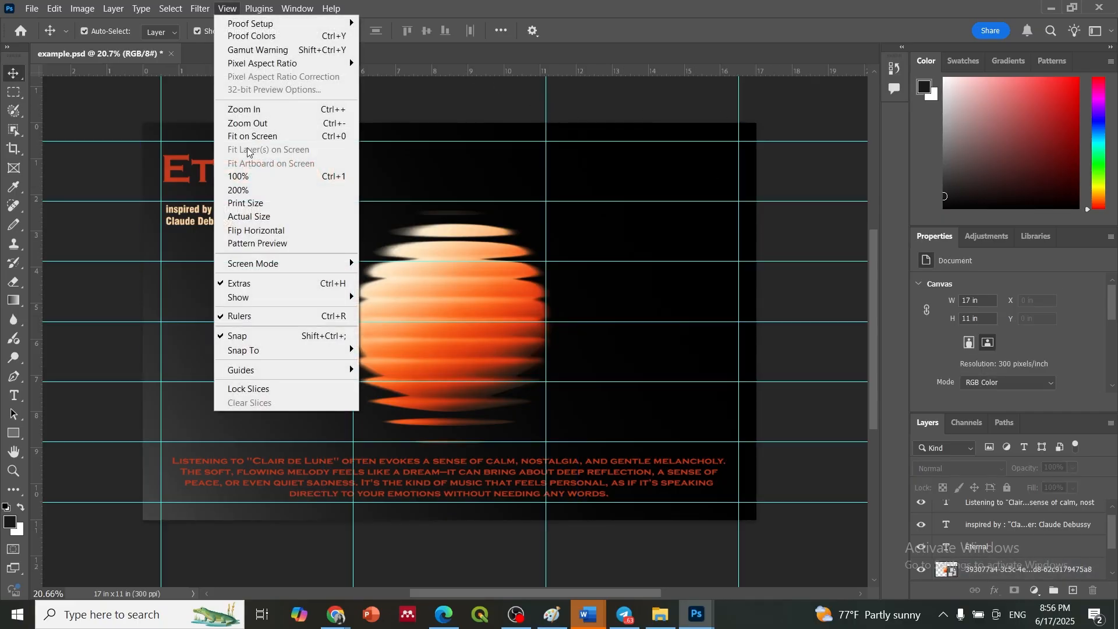
mouse_move(240, 372)
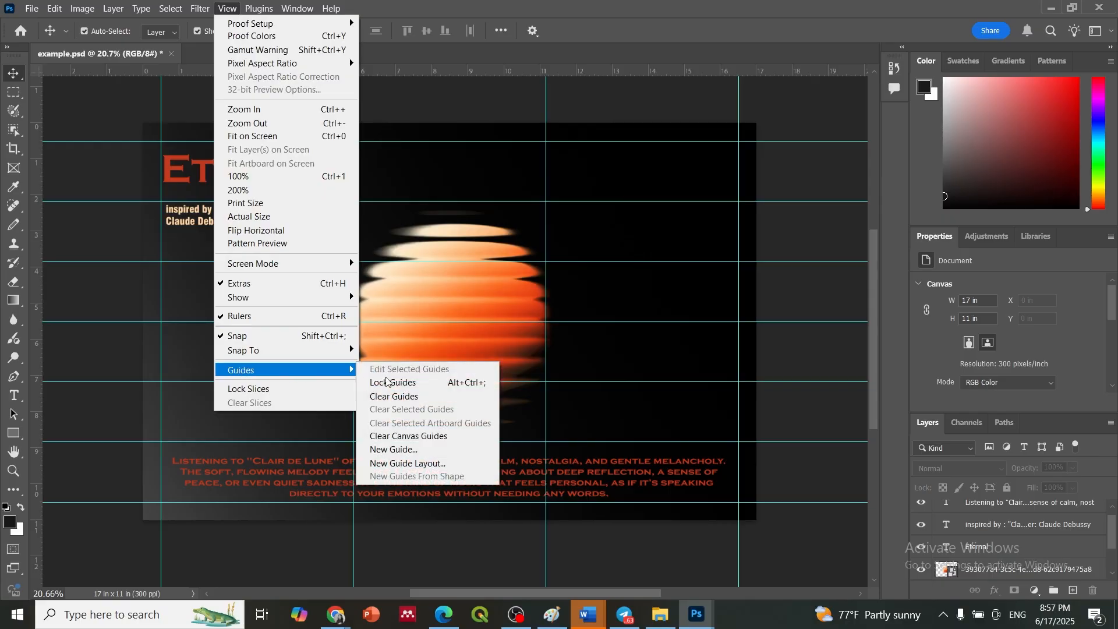
click(396, 396)
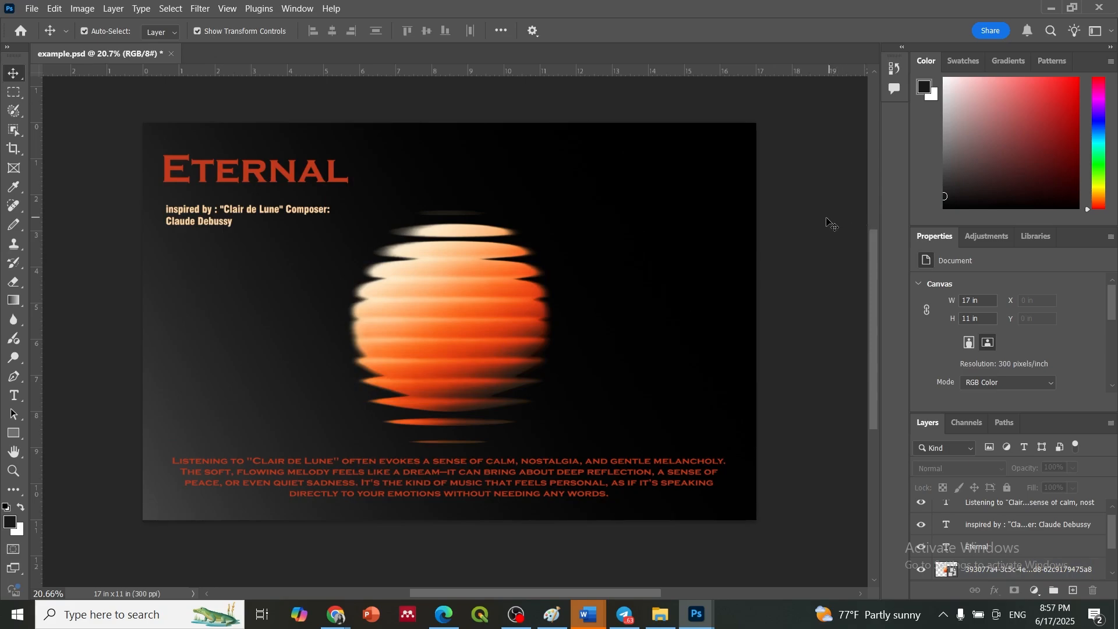
Move the Eternal title and the "inspired by" subtitle right so they sit above the sphere
click(295, 186)
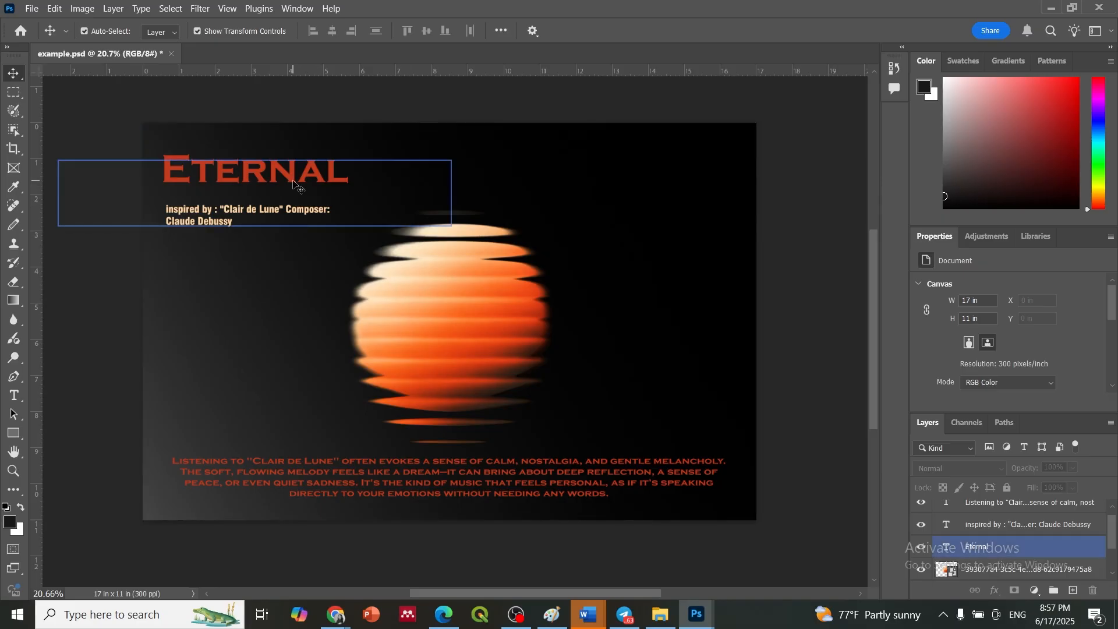
drag(296, 185, 447, 188)
click(198, 214)
drag(198, 214, 389, 214)
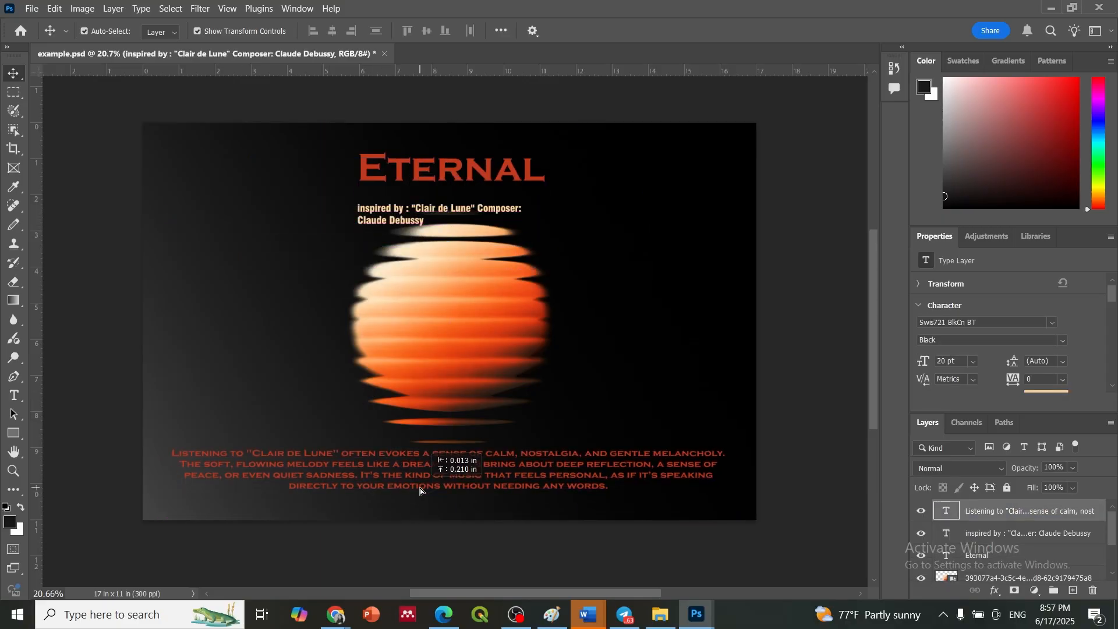
click(420, 488)
Centre-align the subtitle text and move it up close beneath the Eternal title
double_click(406, 216)
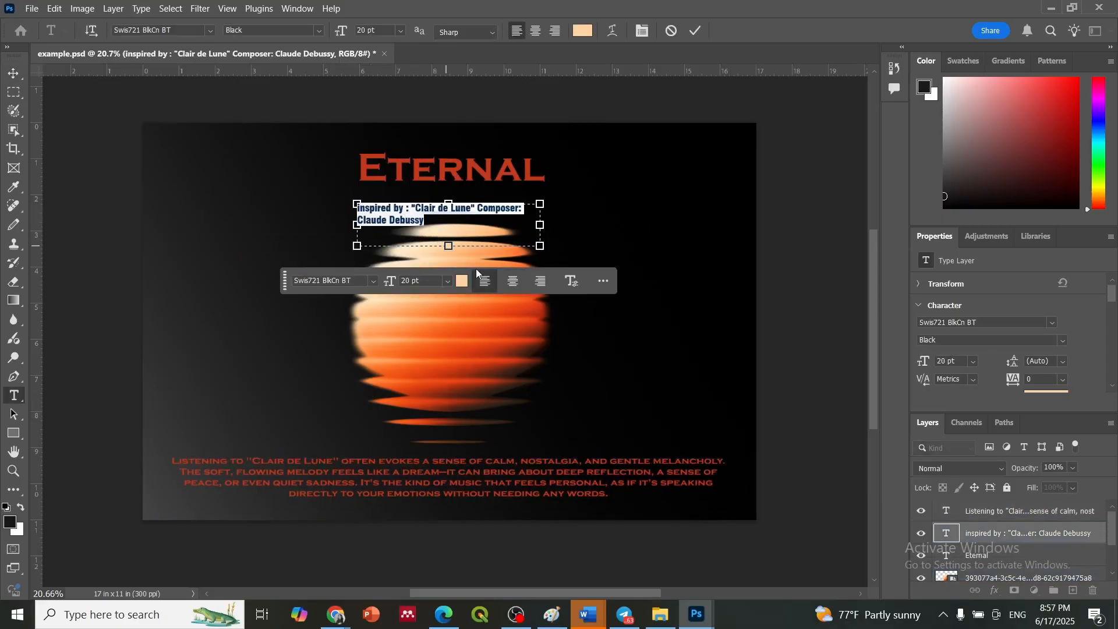
click(513, 281)
key(Escape)
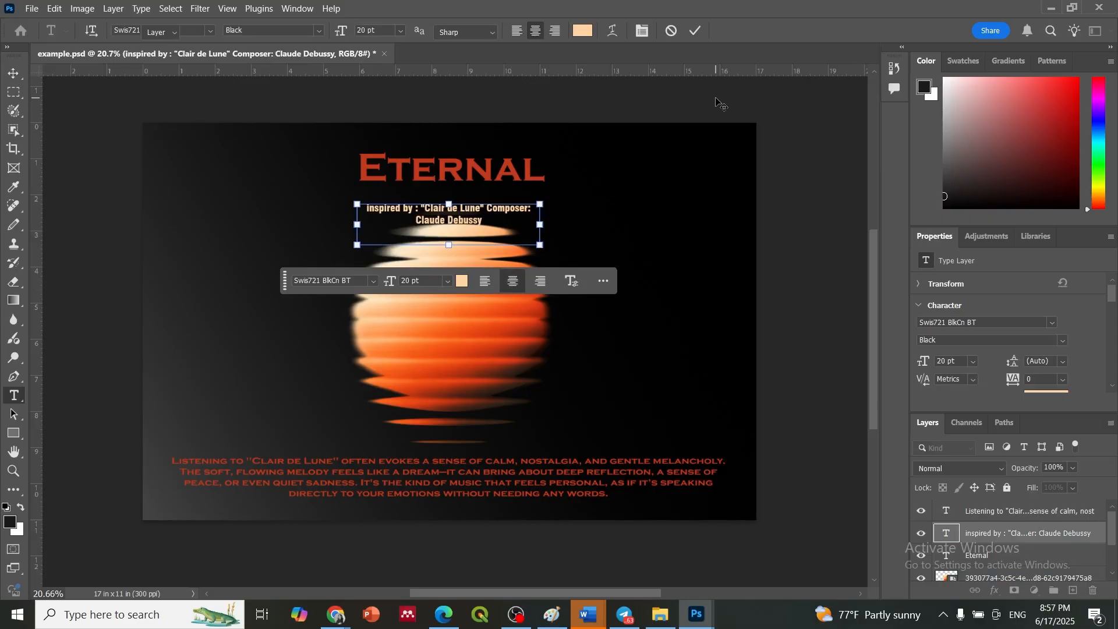
key(v)
drag(484, 220, 483, 208)
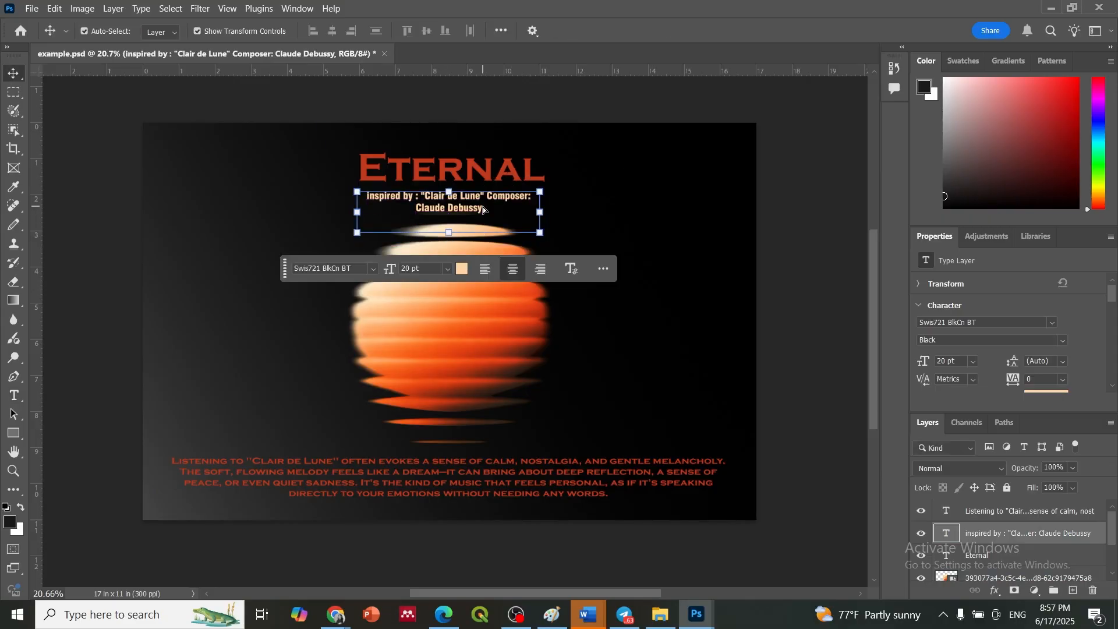
mouse_move(488, 169)
mouse_down()
mouse_move(484, 152)
mouse_move(496, 159)
mouse_up()
click(794, 175)
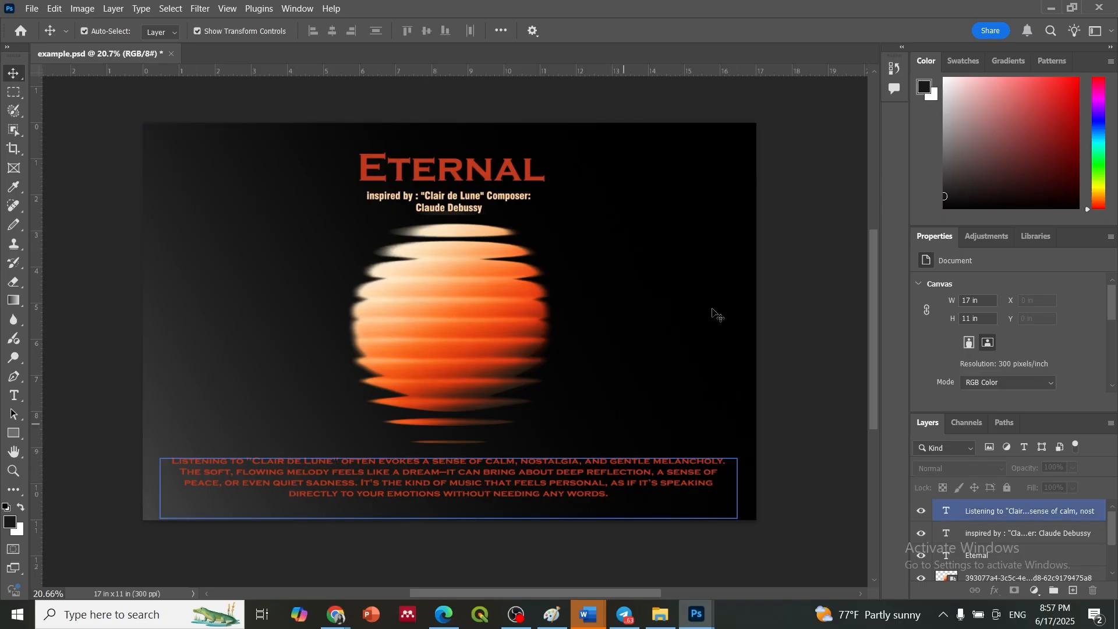
Scale the sphere image down to about 5.68 by 8.74 in and position it between the subtitle and the bottom paragraph
click(551, 317)
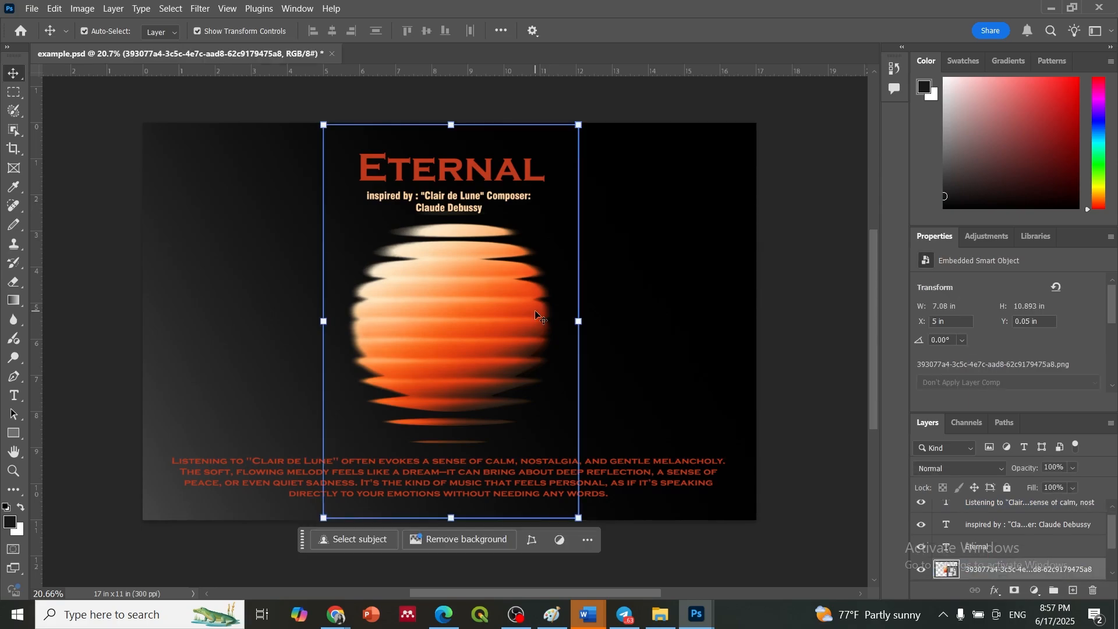
drag(580, 124, 528, 203)
drag(464, 366, 479, 328)
key(Return)
click(807, 275)
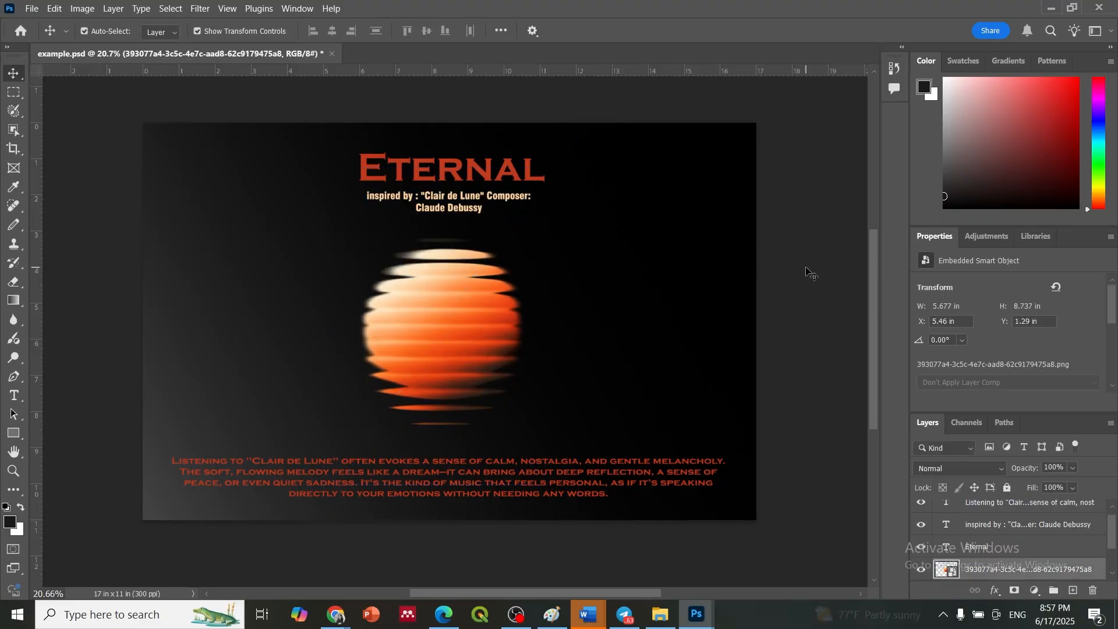
Duplicate the large sphere, scale the copy to about 2.2 by 3.4 in and place it to the upper right of the original
click(489, 297)
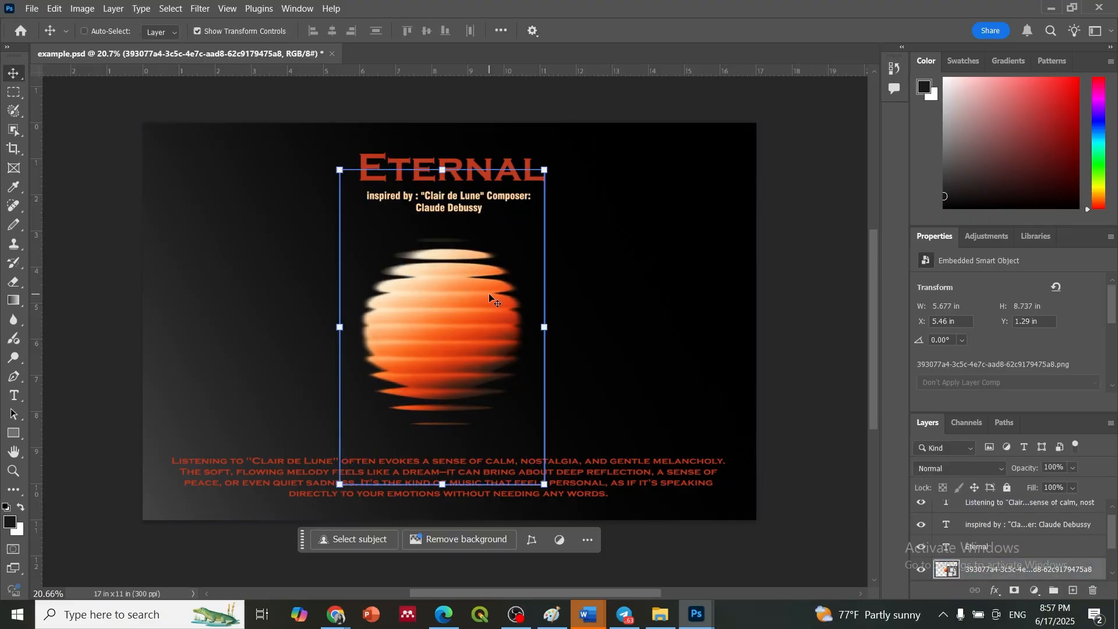
key(ctrl+c)
key(ctrl+v)
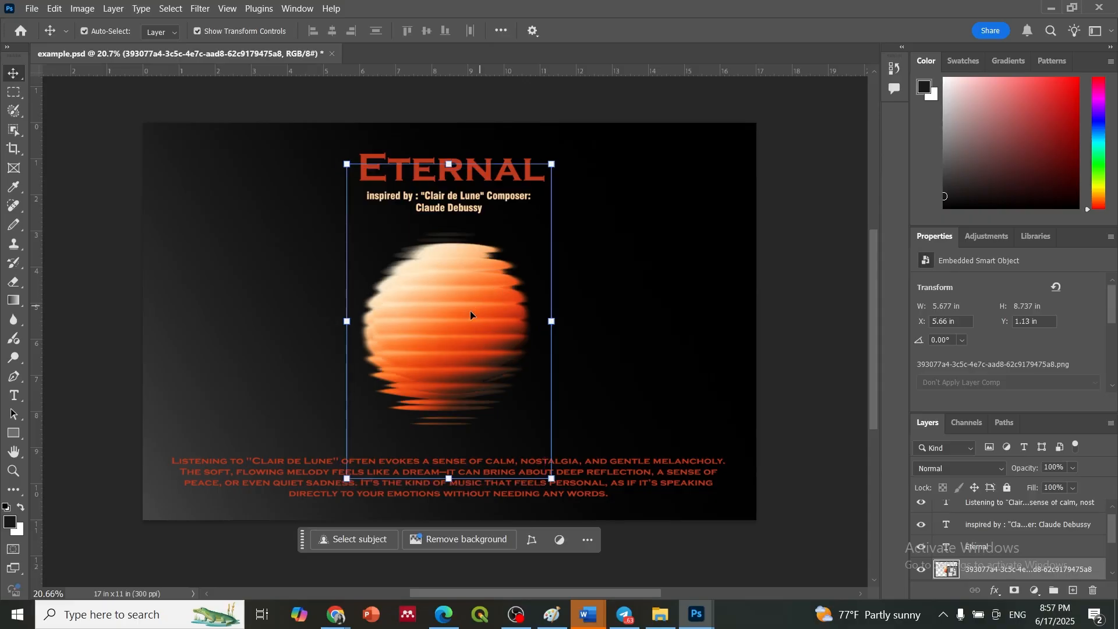
drag(470, 315, 645, 267)
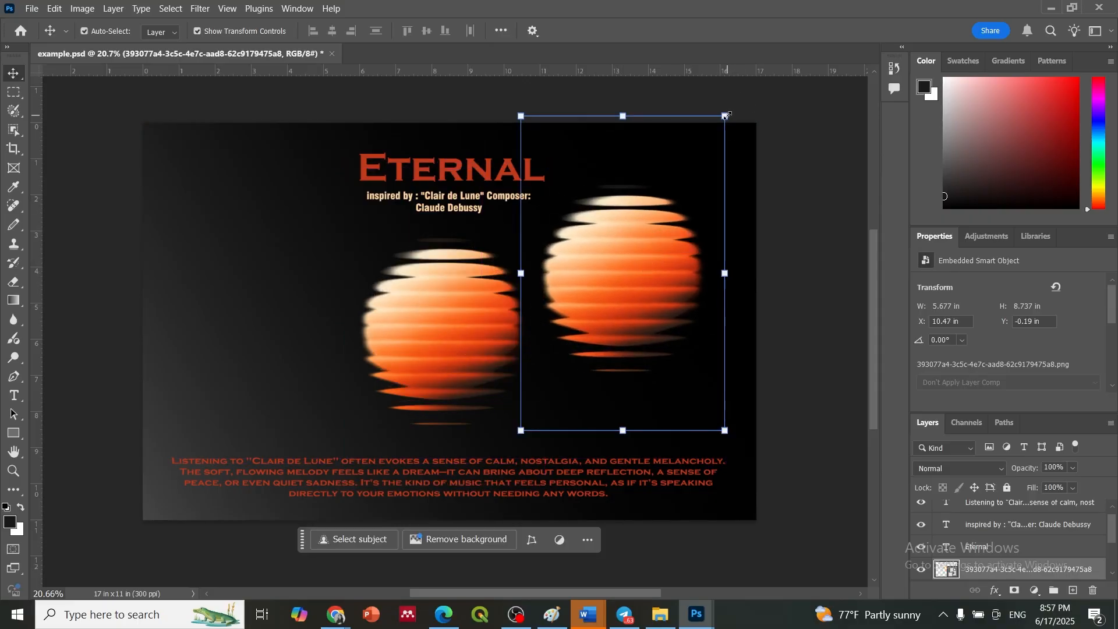
drag(726, 116, 598, 308)
drag(568, 354, 616, 262)
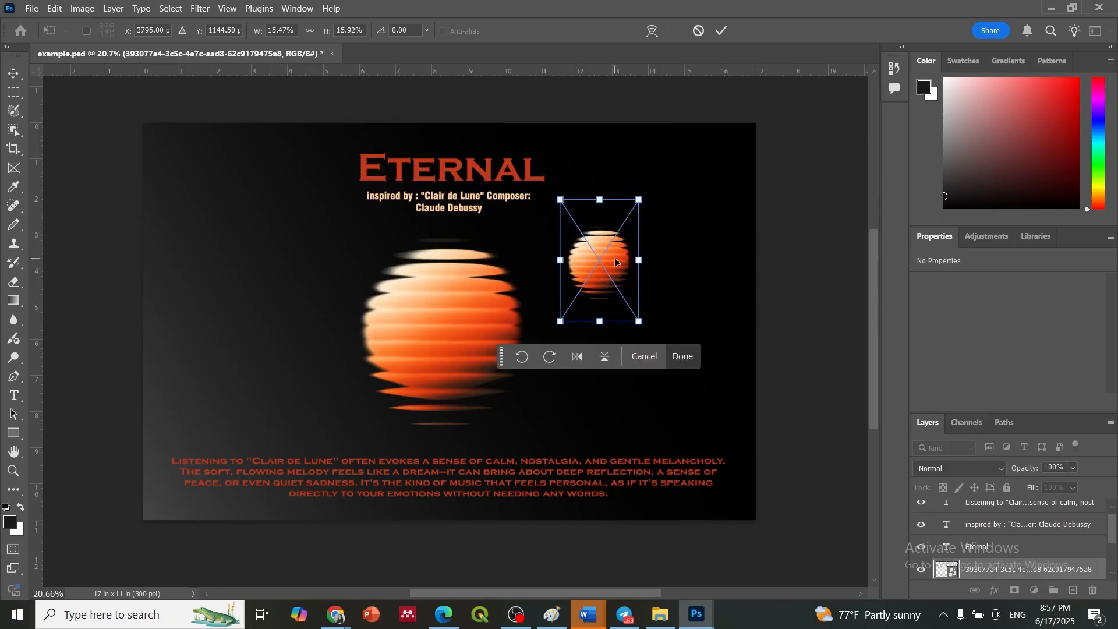
click(804, 218)
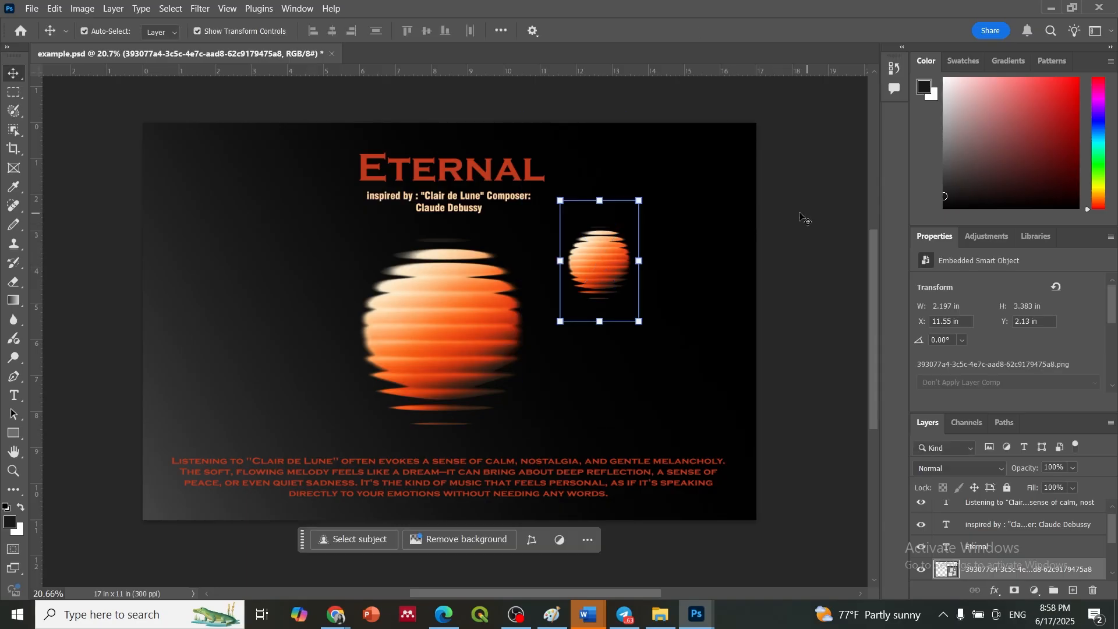
Make three more copies of the small sphere, placing two left of the large sphere and one near the poster's lower right
click(593, 251)
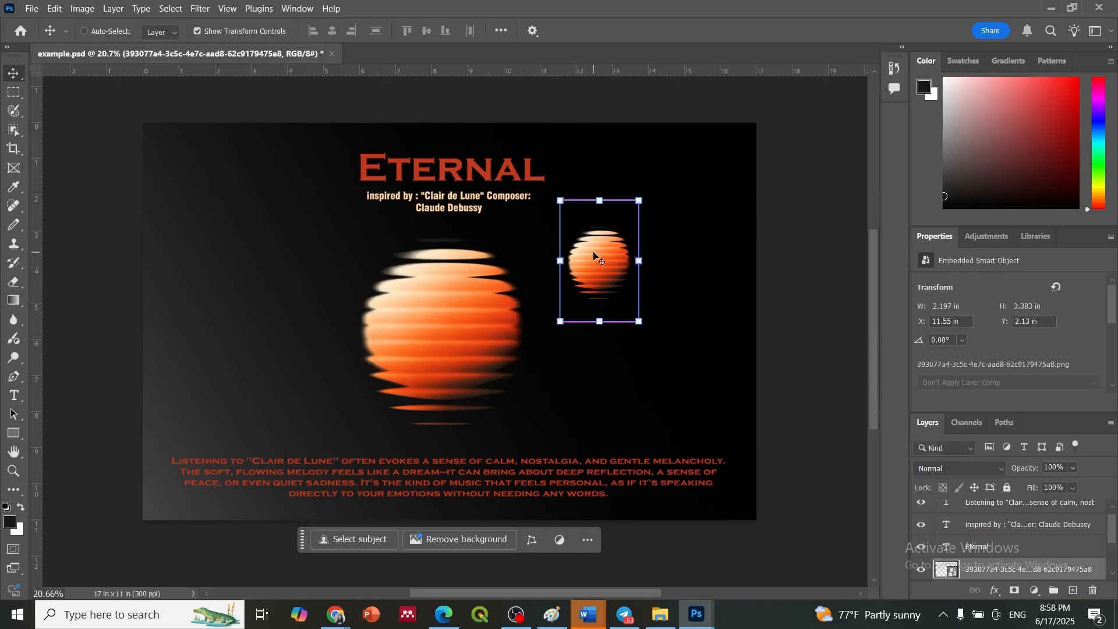
key(ctrl+v)
drag(453, 332, 276, 279)
key(ctrl+v)
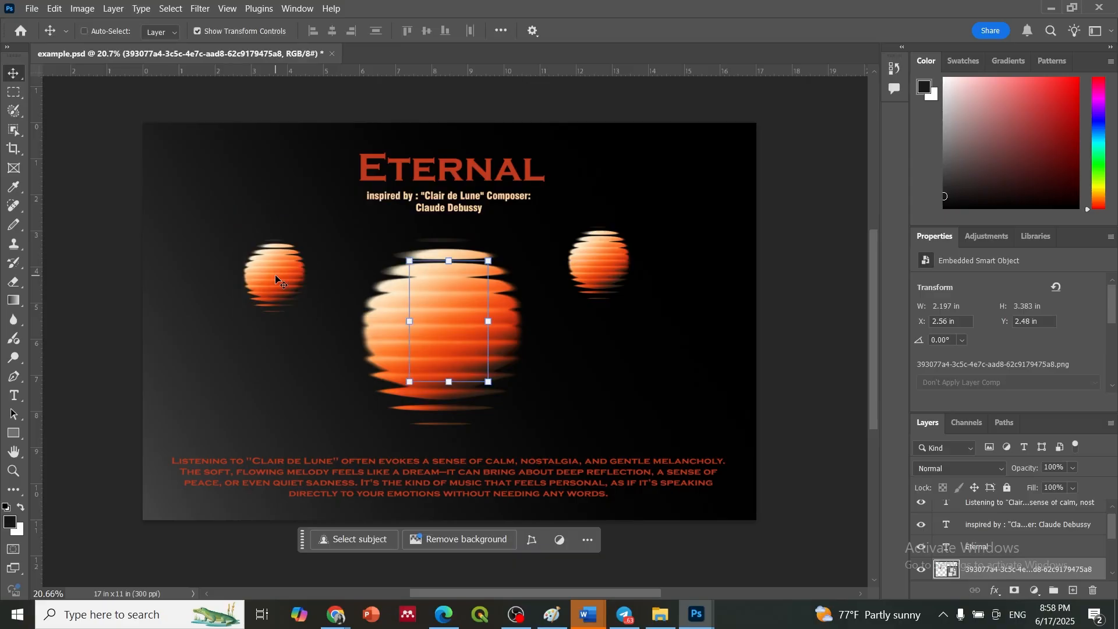
drag(420, 304, 289, 364)
key(ctrl)
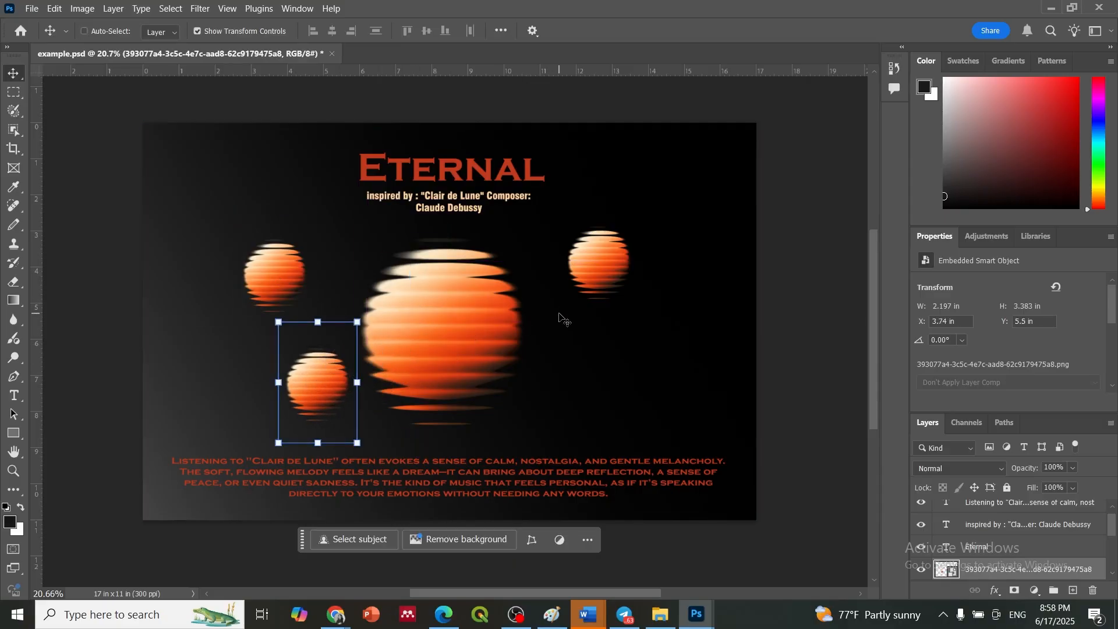
key(ctrl+z)
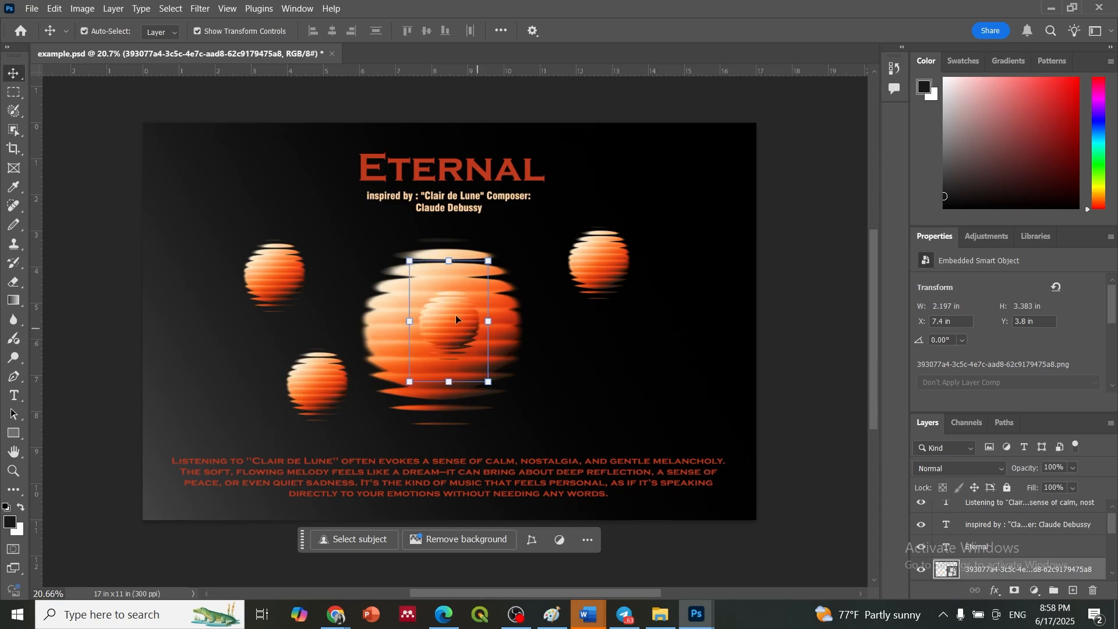
drag(455, 315, 665, 369)
Rearrange the small spheres: lower the upper-right one slightly, shift the upper-left one outward, and raise the lower-left one
drag(606, 253, 588, 289)
drag(273, 281, 230, 297)
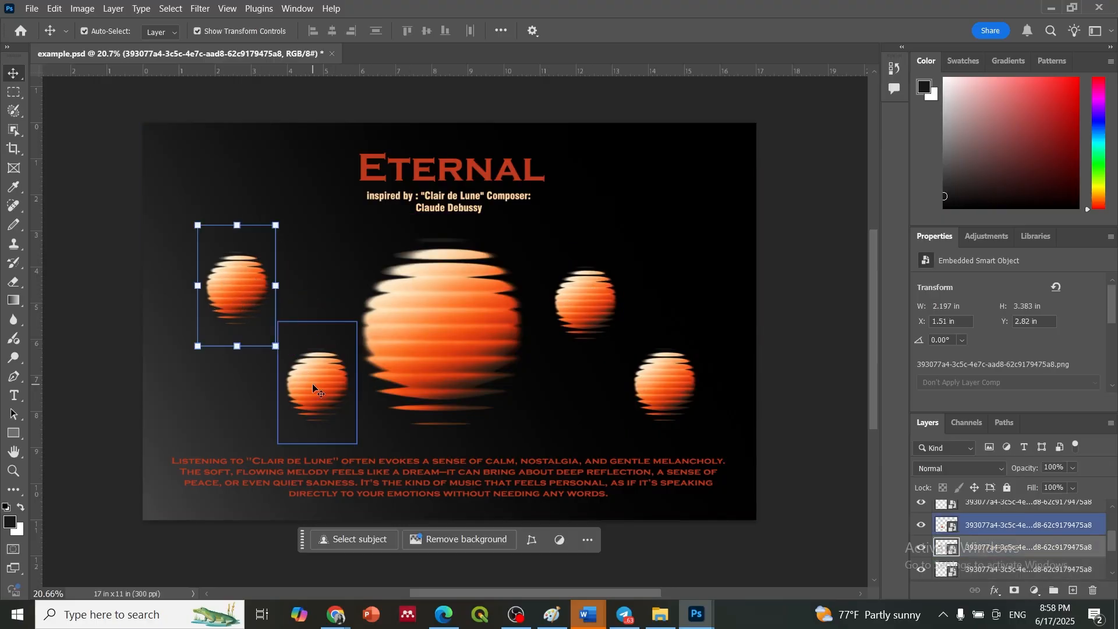
drag(313, 383, 302, 344)
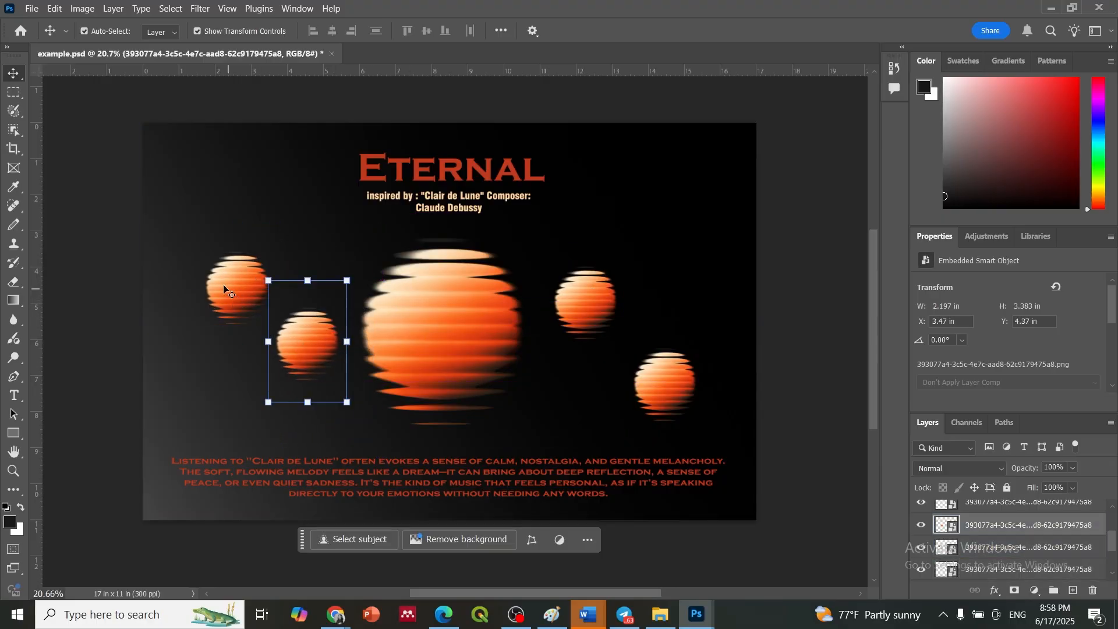
drag(226, 290, 206, 287)
drag(293, 355, 282, 343)
Reduce the opacity of all four small spheres to 33%
ctrl+click(229, 280)
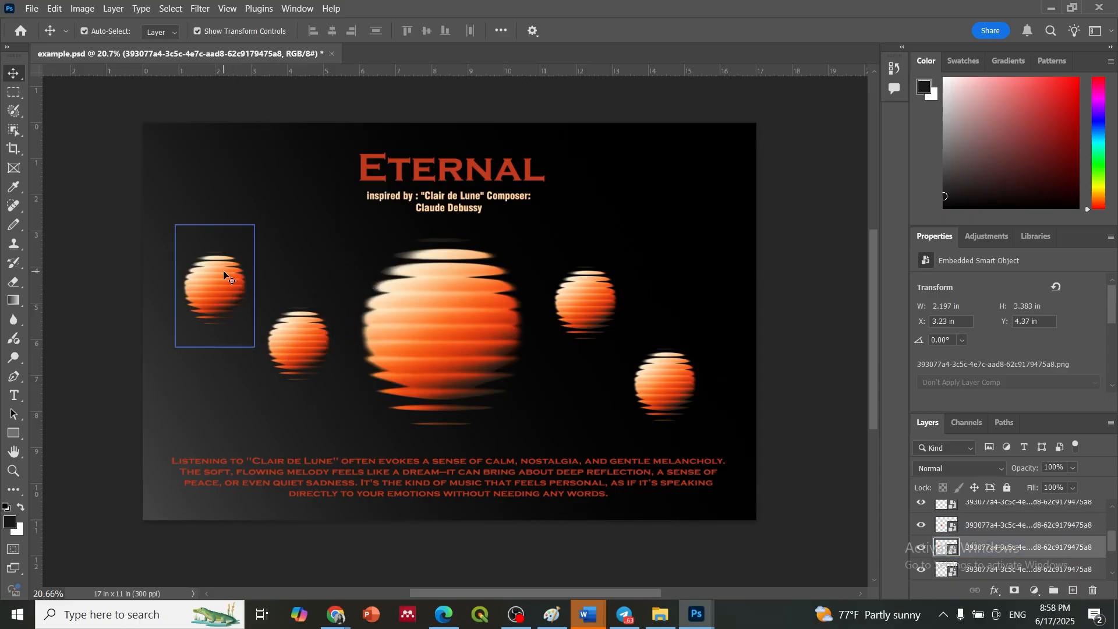
shift+click(295, 348)
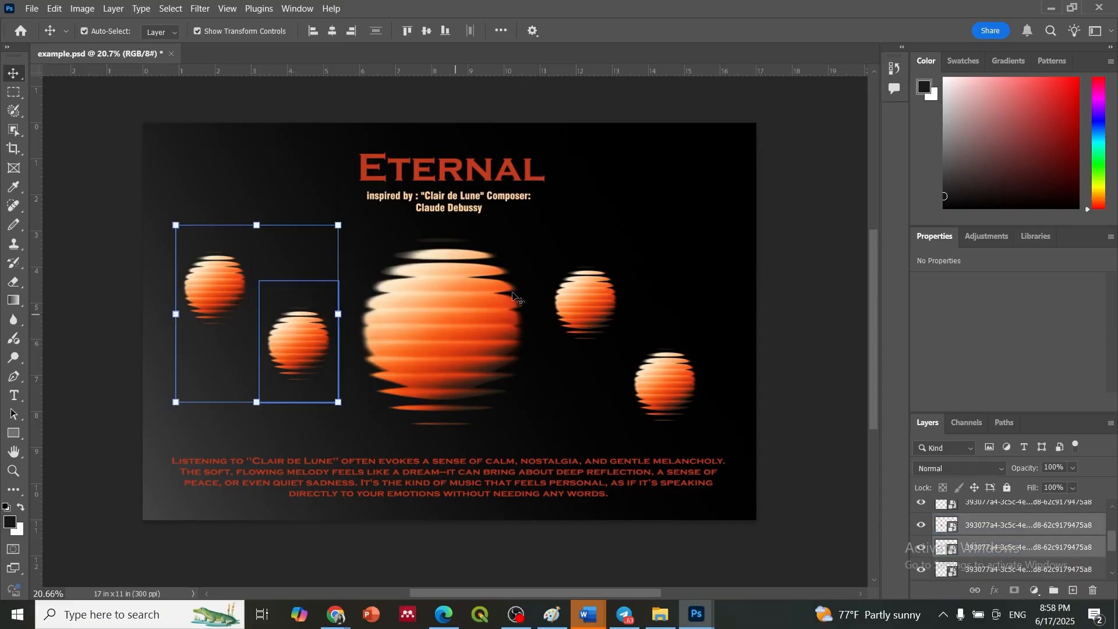
shift+click(600, 298)
shift+click(657, 382)
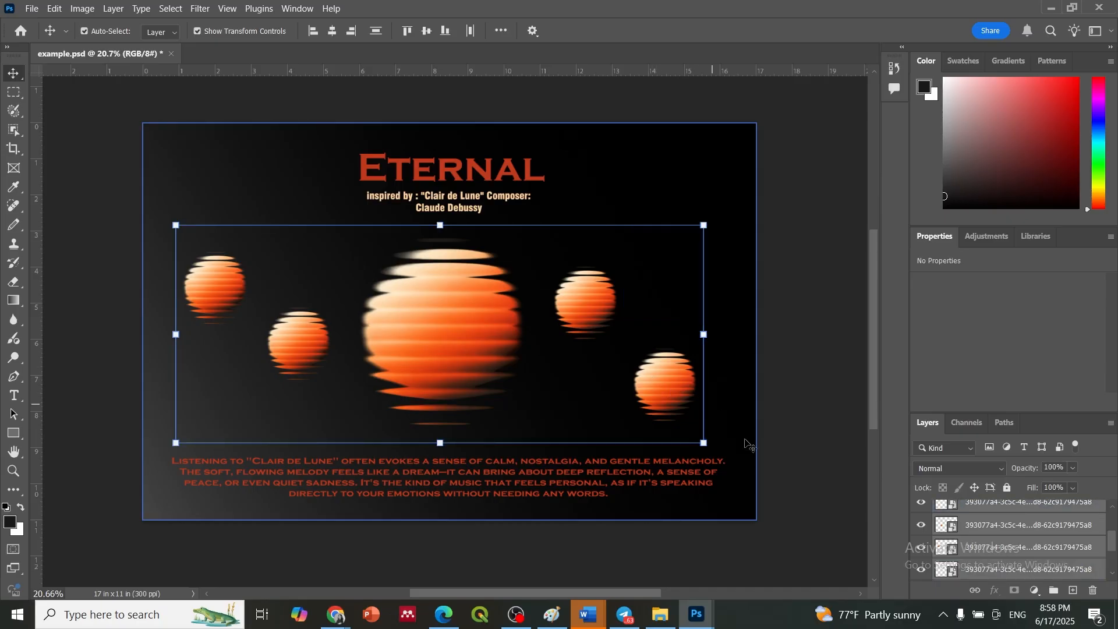
drag(1072, 470, 1035, 477)
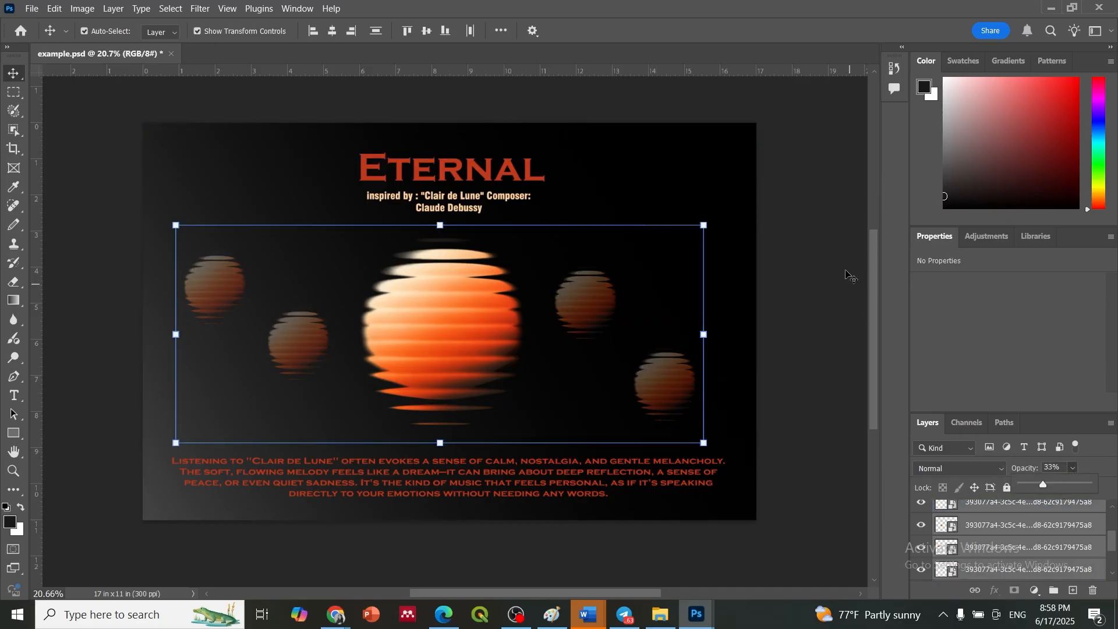
click(830, 266)
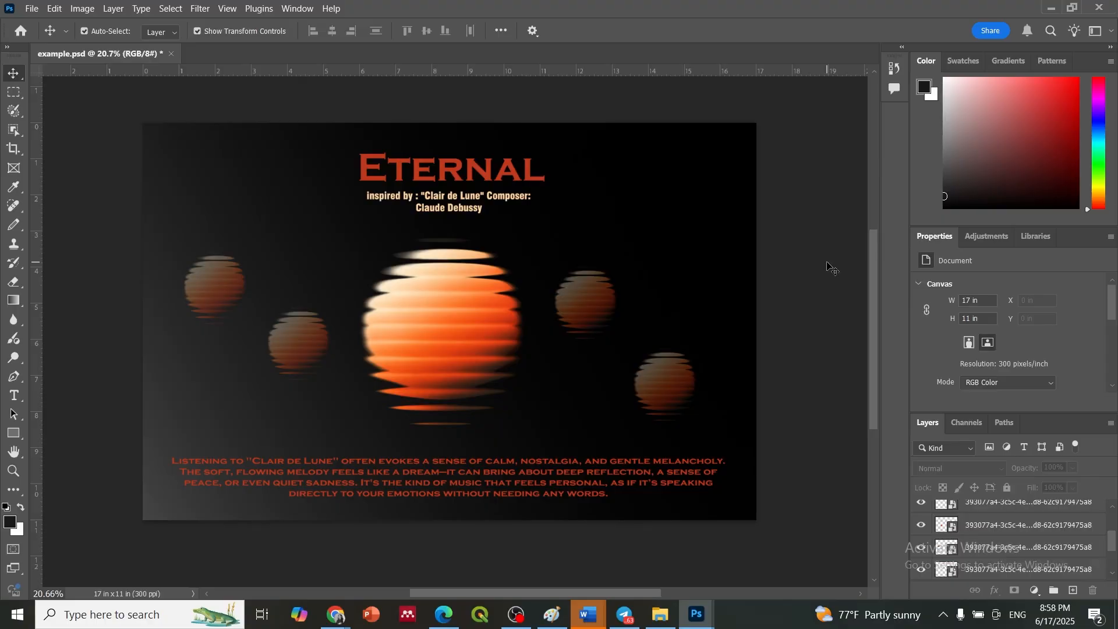
Duplicate the faded lower-right sphere, move the copy above it and scale it down to about 0.98 by 1.35 in
click(668, 389)
key(ctrl+c)
key(ctrl+v)
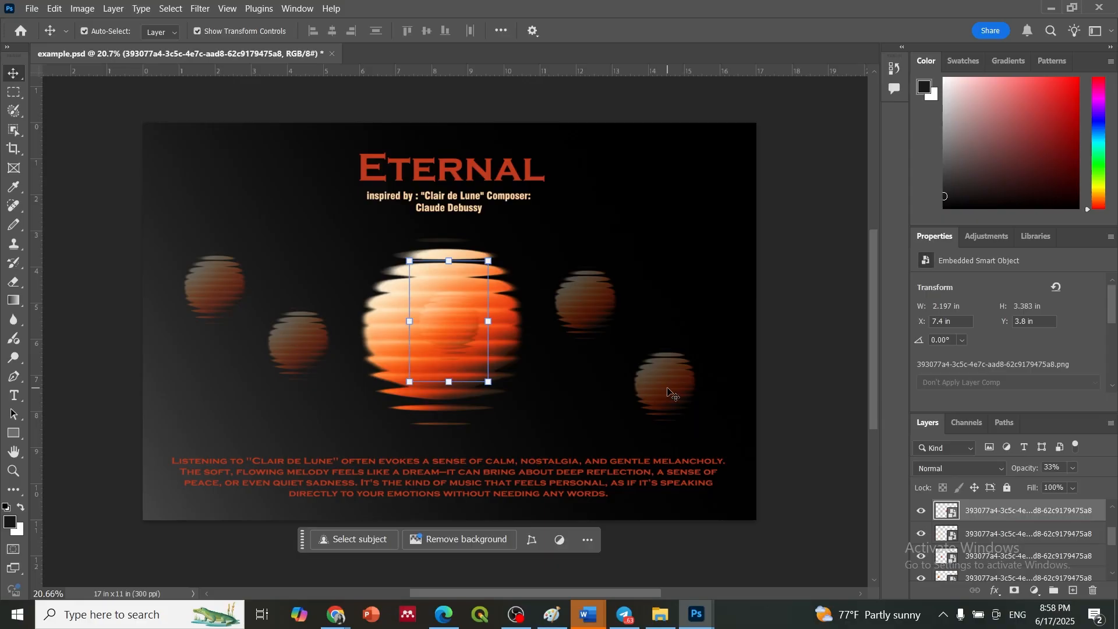
drag(460, 327, 695, 302)
key(ctrl+t)
drag(726, 226, 679, 296)
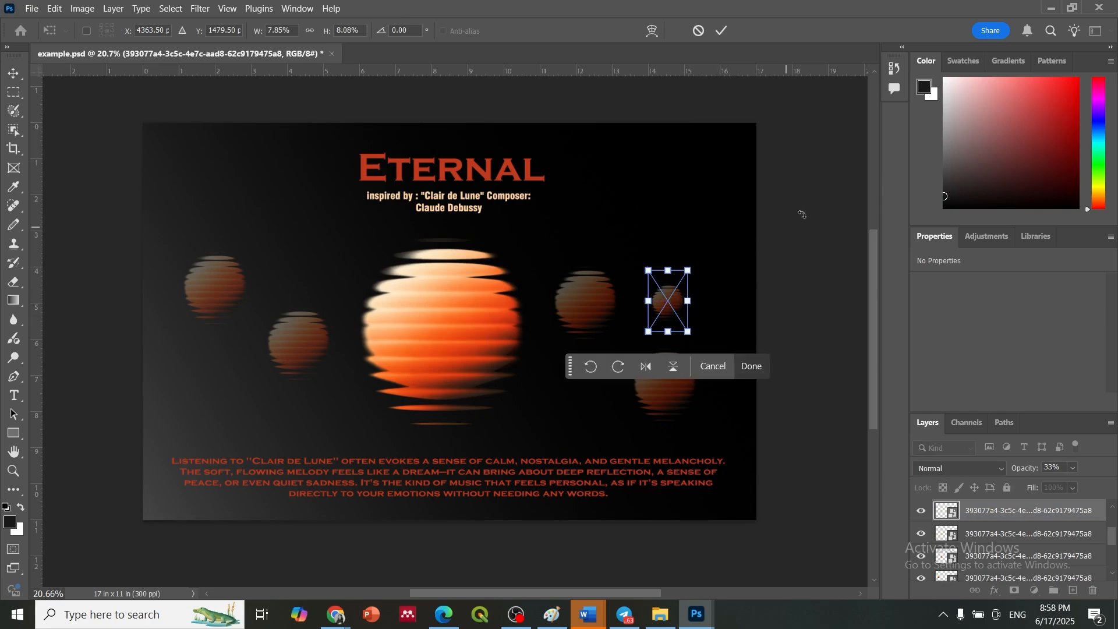
key(Return)
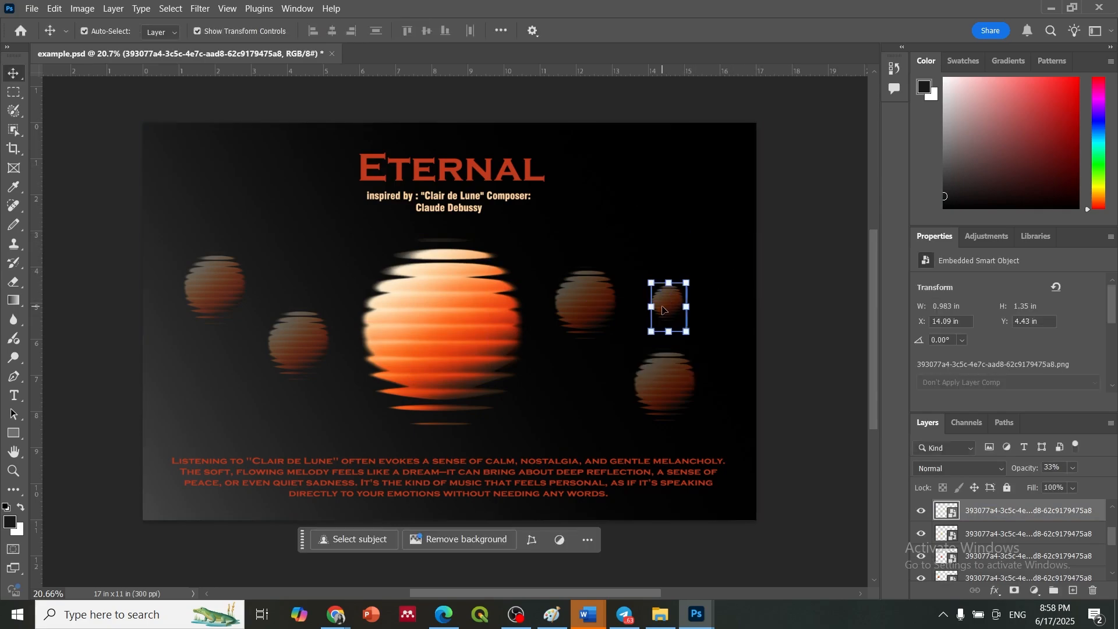
Duplicate the smallest sphere and place the copy in the lower-left area, below the two faded spheres
key(ctrl+c)
key(ctrl+v)
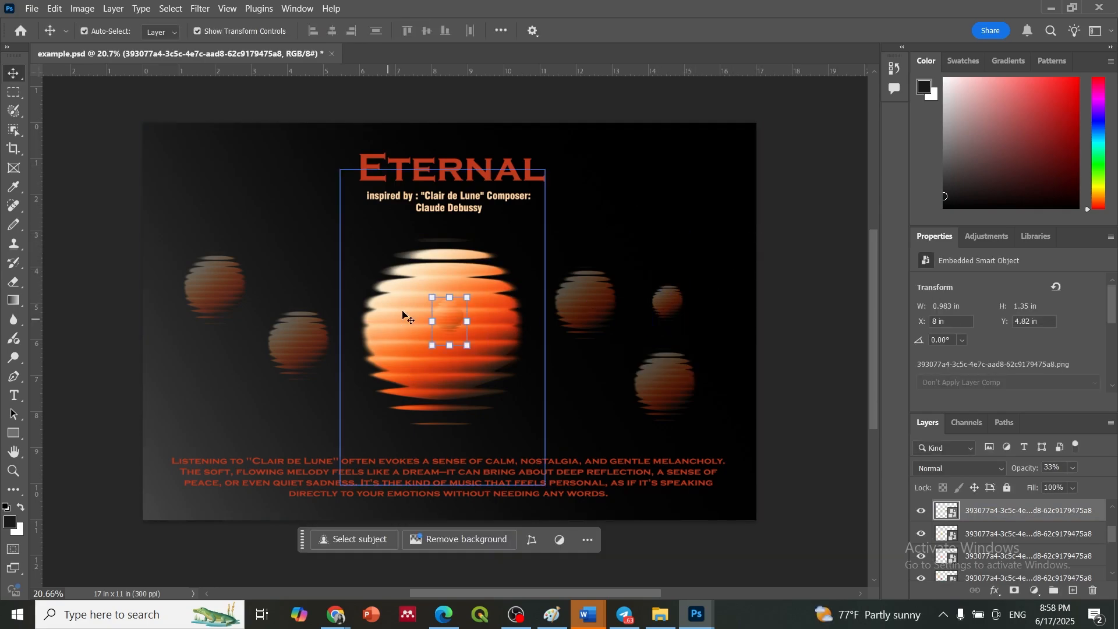
drag(448, 330, 213, 411)
click(841, 210)
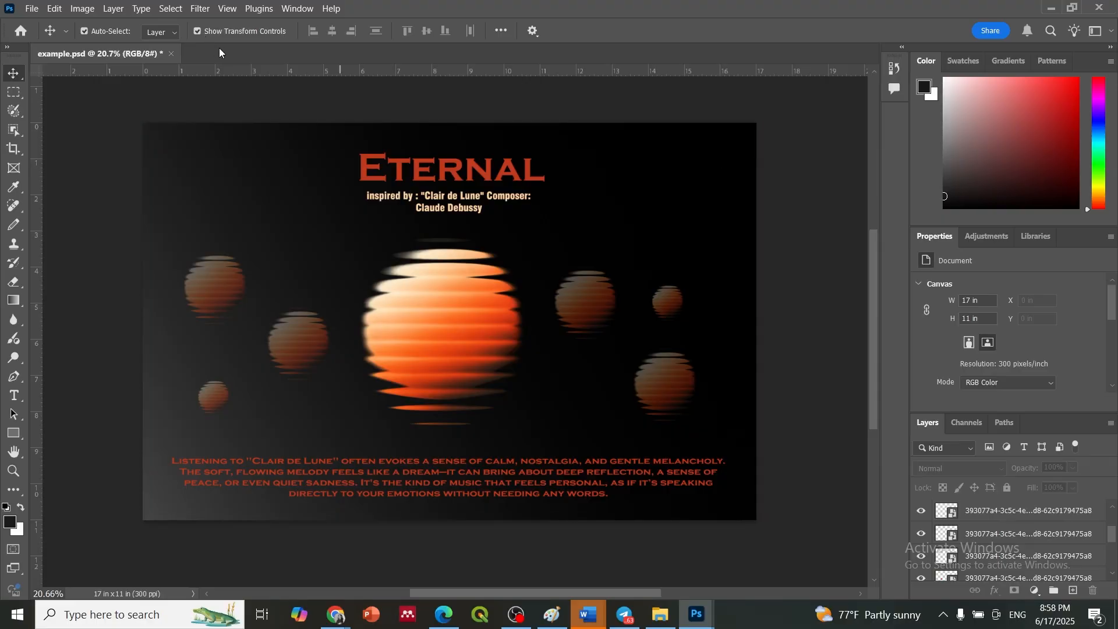
Add a cyan guide layout with 3 columns, 6 rows and 0.5 in margins on all sides, clearing existing guides
click(231, 9)
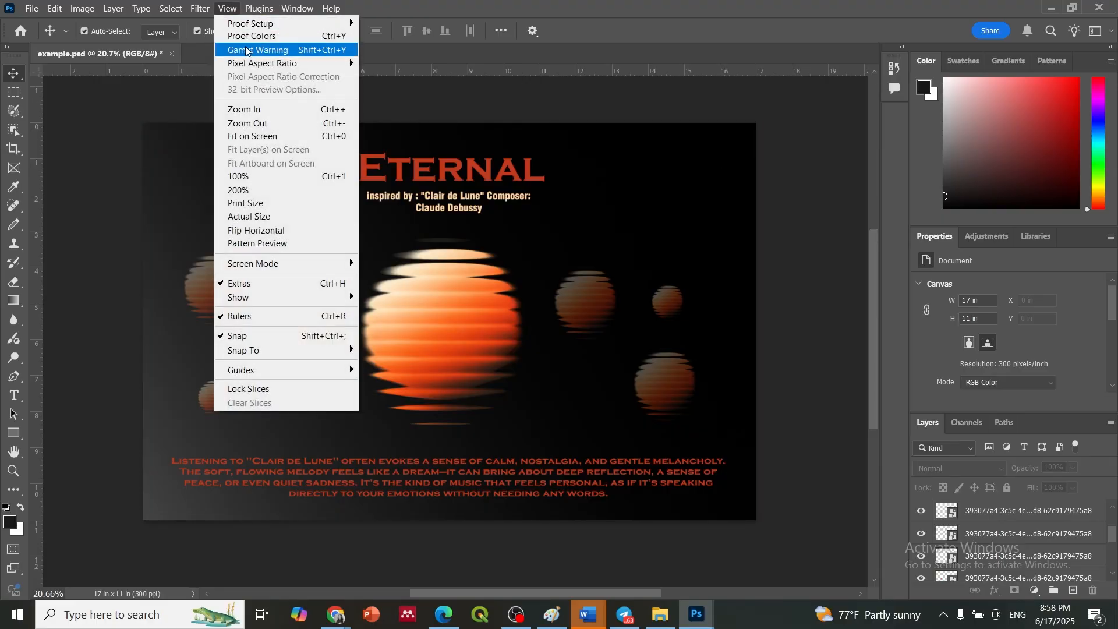
mouse_move(269, 376)
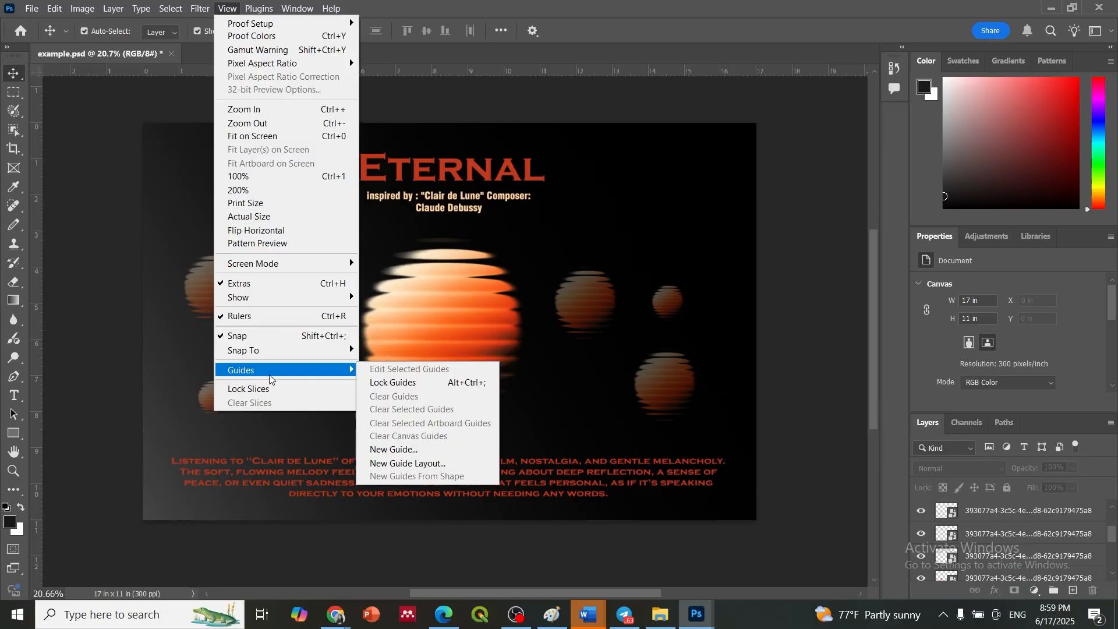
click(396, 463)
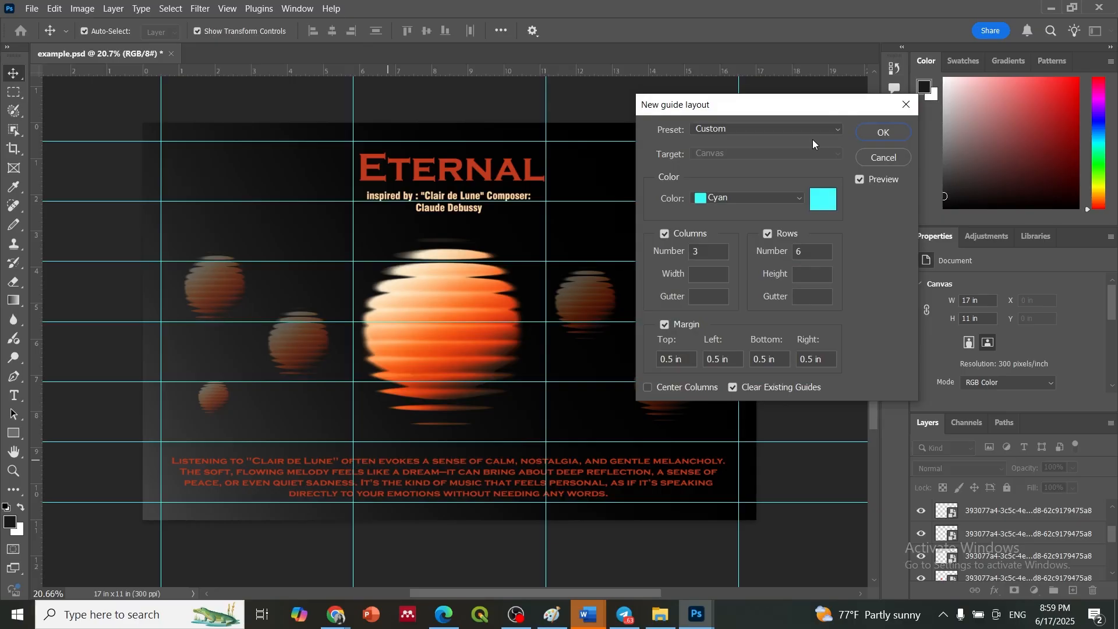
click(881, 134)
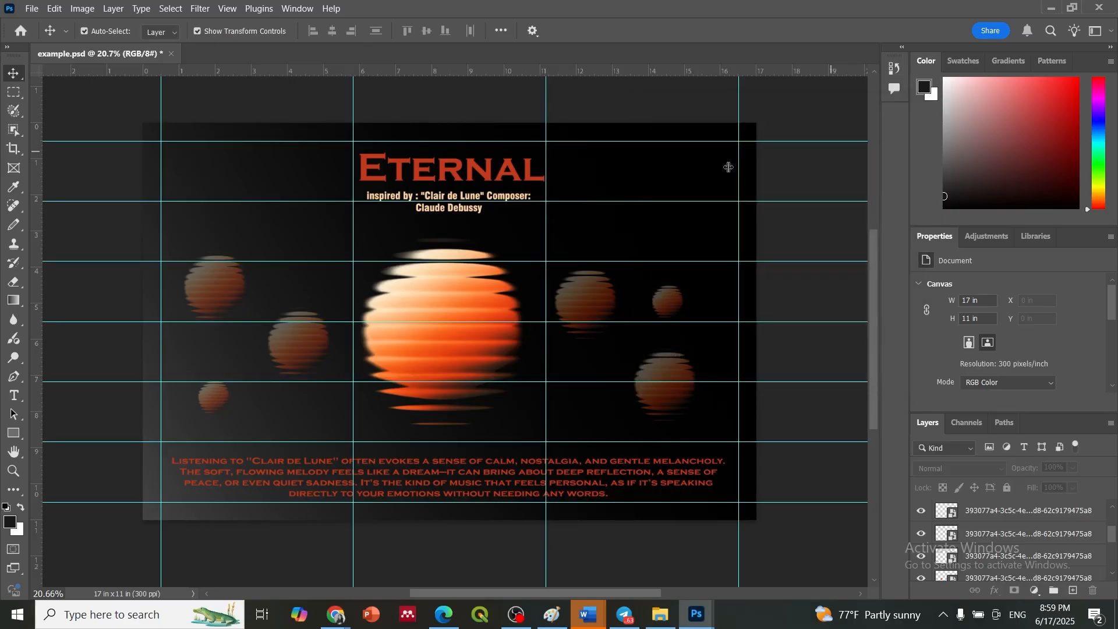
Move the Eternal title up to the top margin guide and the subtitle up into the same grid row beneath it
click(465, 168)
drag(462, 167, 461, 156)
drag(458, 199, 460, 186)
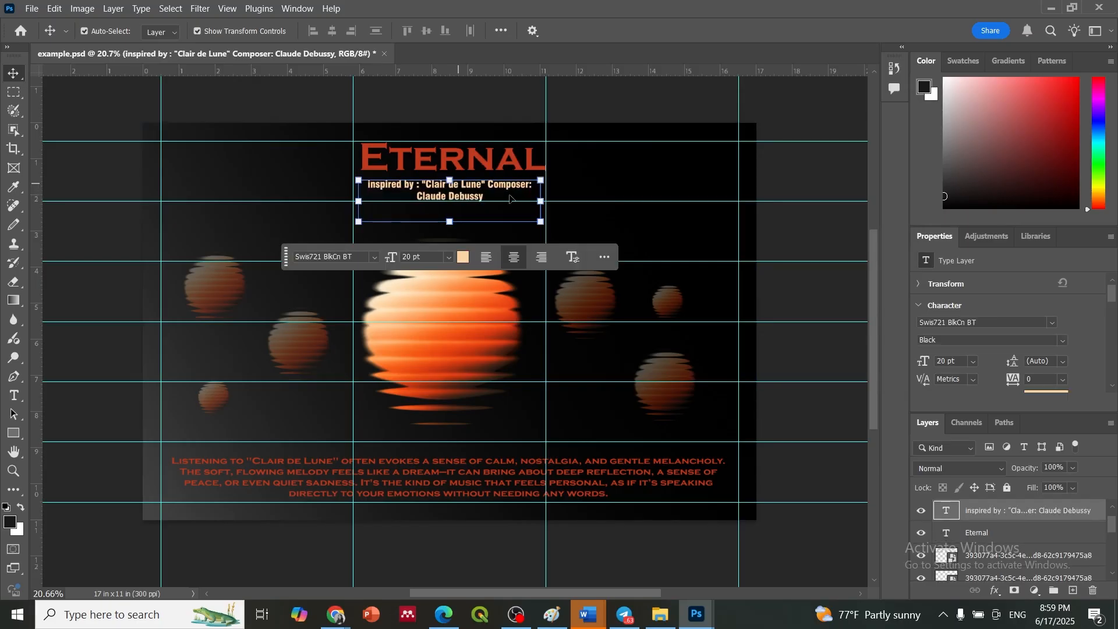
click(826, 111)
Centre the large sphere in the middle guide column and nudge the bottom paragraph up and right within the bottom row
drag(440, 350, 449, 342)
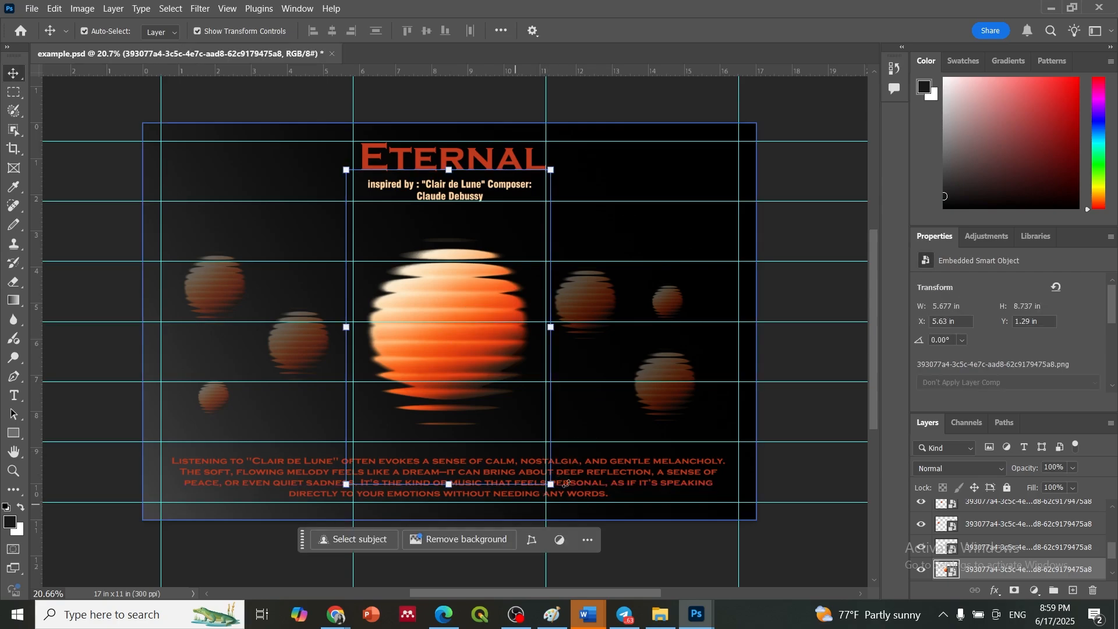
drag(616, 473, 620, 469)
click(786, 286)
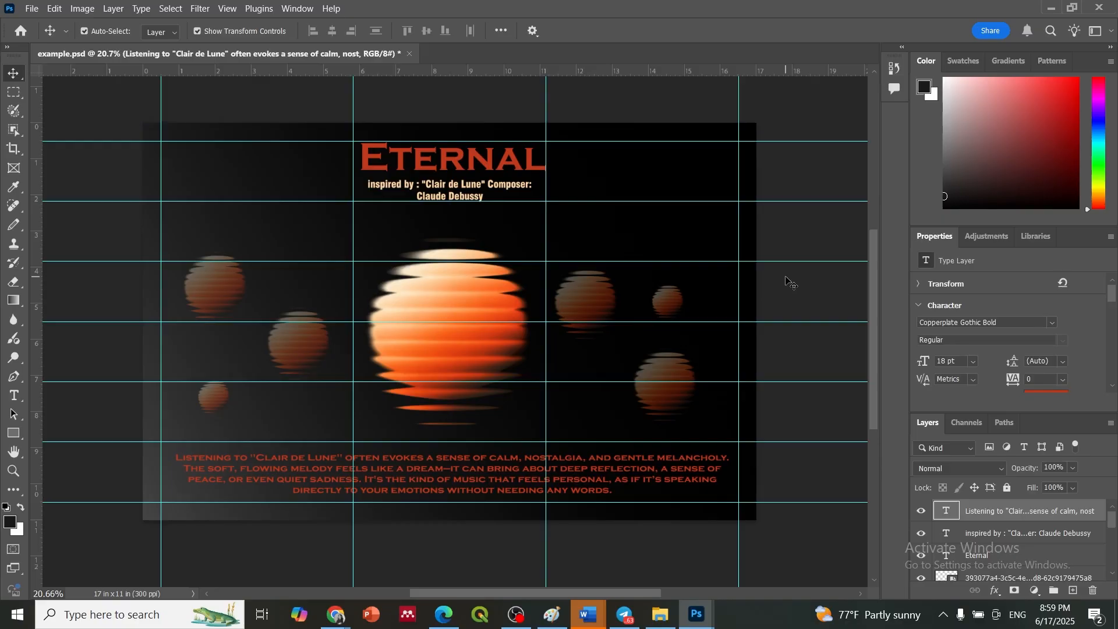
Reposition the faded spheres on the grid: smallest left one to the left margin, upper-left and two right ones lower, smallest right one higher
drag(192, 282, 204, 299)
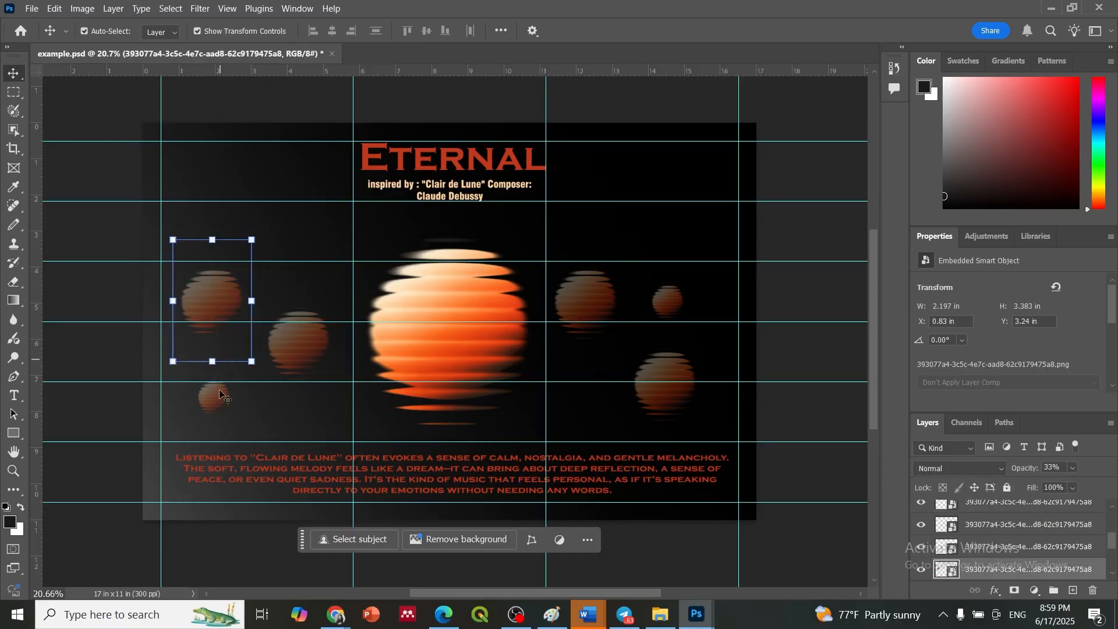
drag(205, 408, 172, 404)
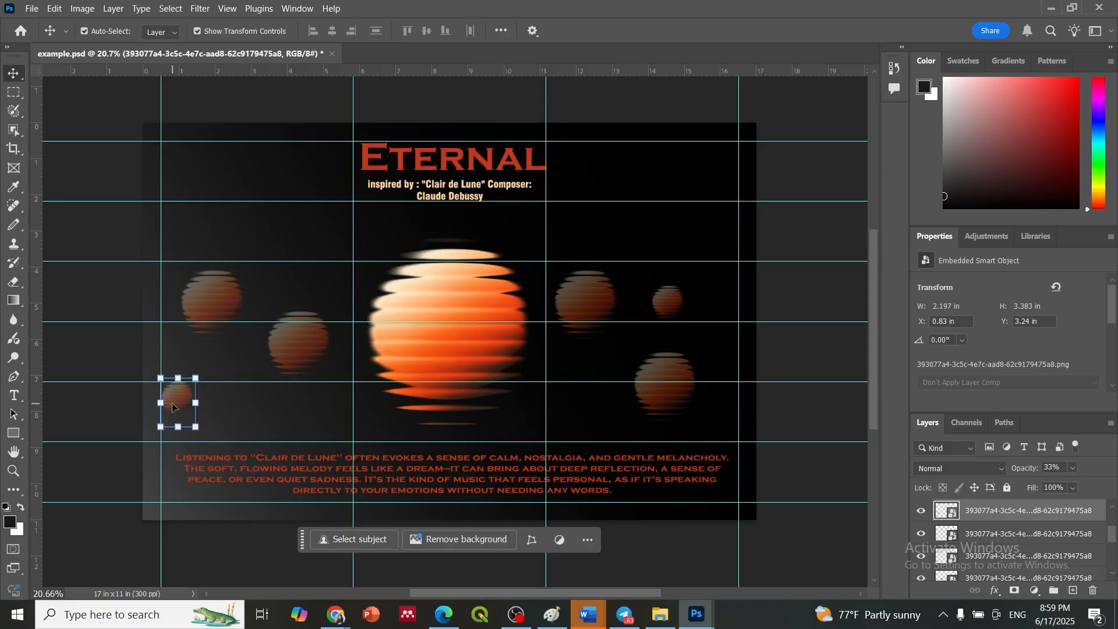
drag(646, 408, 663, 432)
drag(668, 301, 672, 285)
drag(583, 307, 582, 321)
click(801, 120)
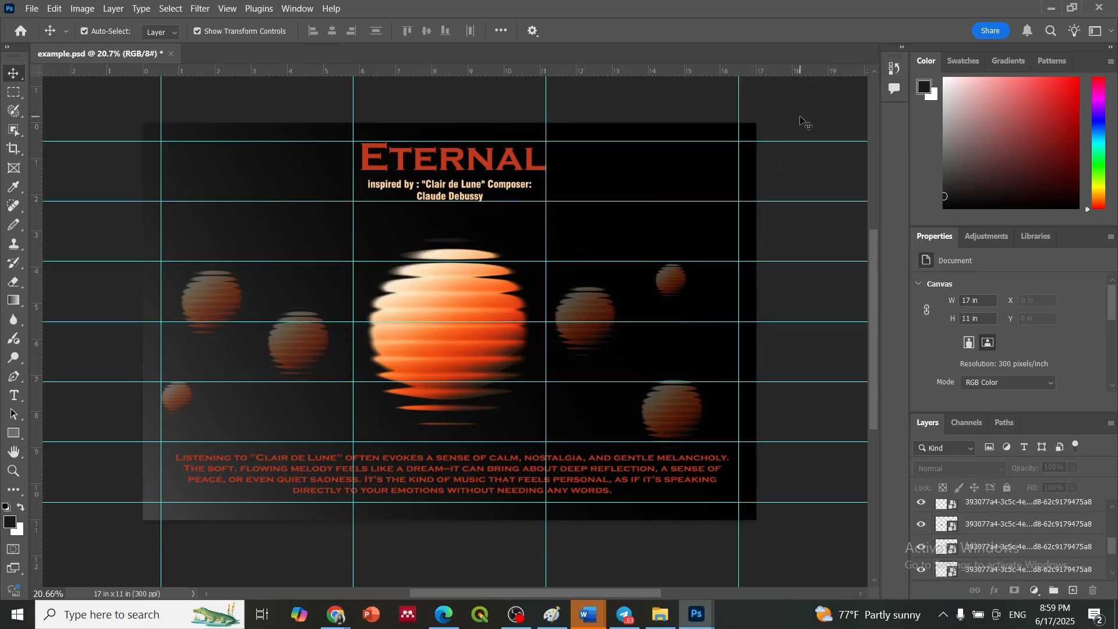
Clear all guides from the finished sphere composition
click(227, 8)
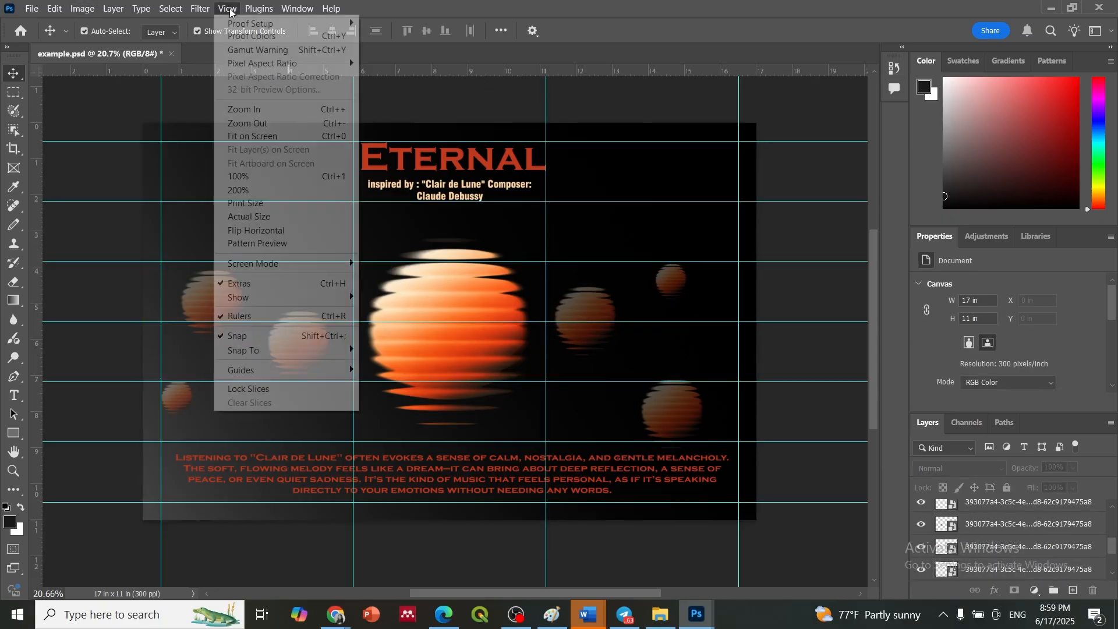
mouse_move(254, 372)
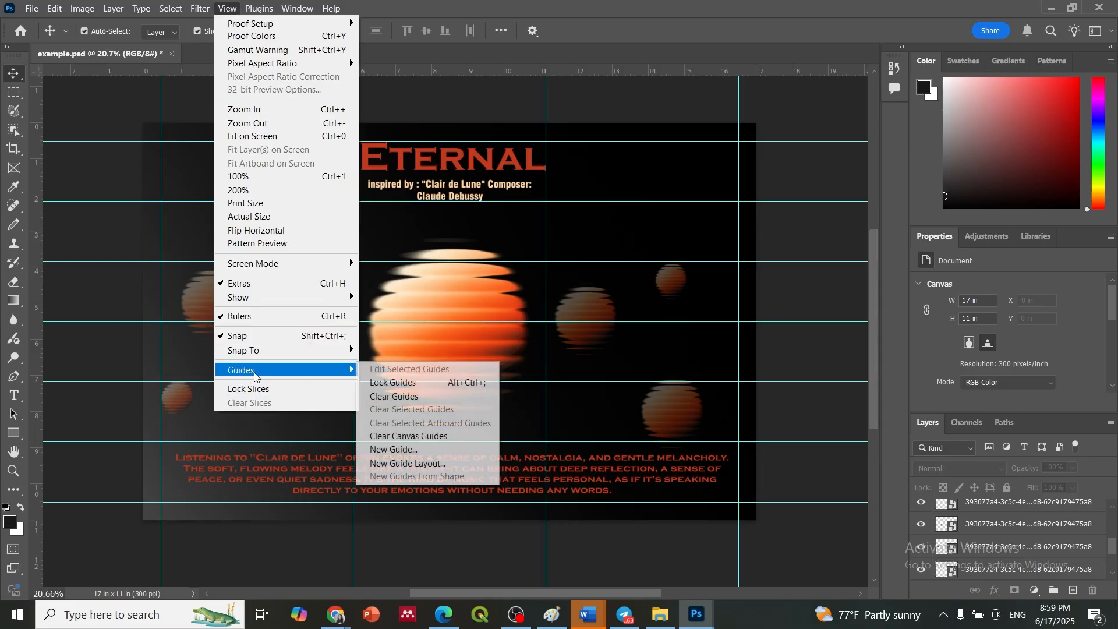
click(394, 397)
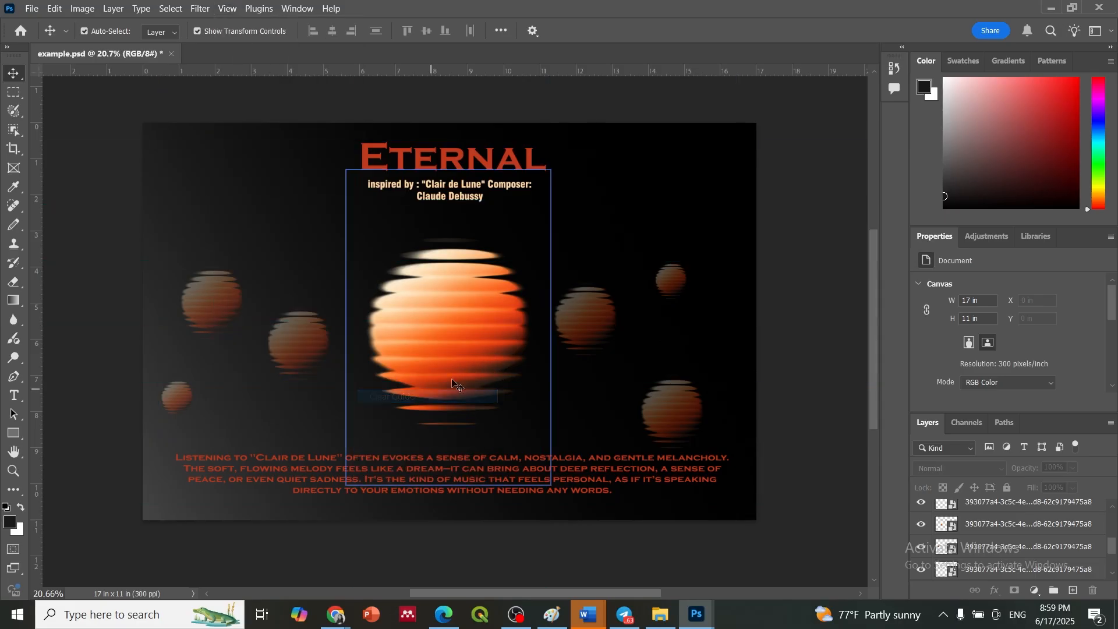